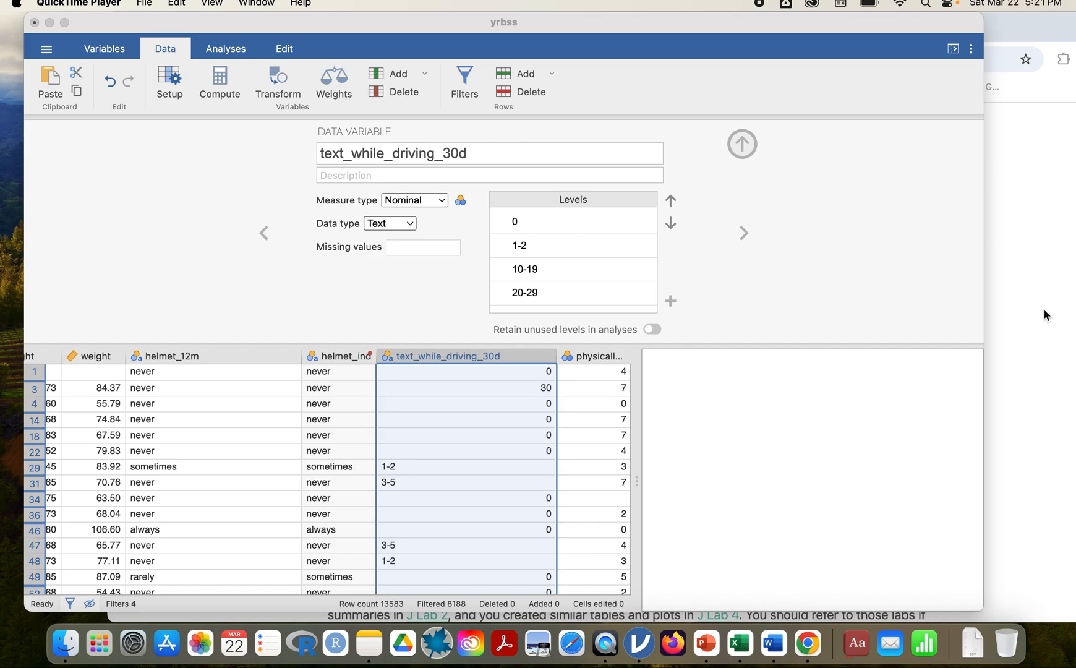
# Switch to Chrome to read the helmet_12m recoding instructions on the J Lab 5 page, and return to jamovi.
pyautogui.click(1036, 310)
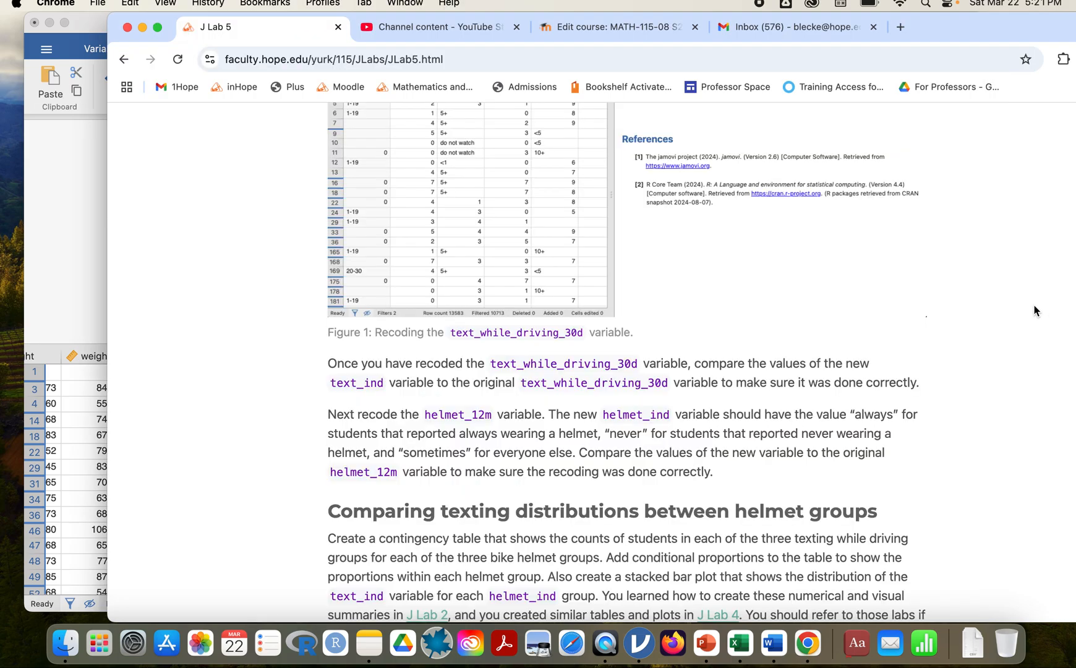
pyautogui.scroll(-2, 757, 374)
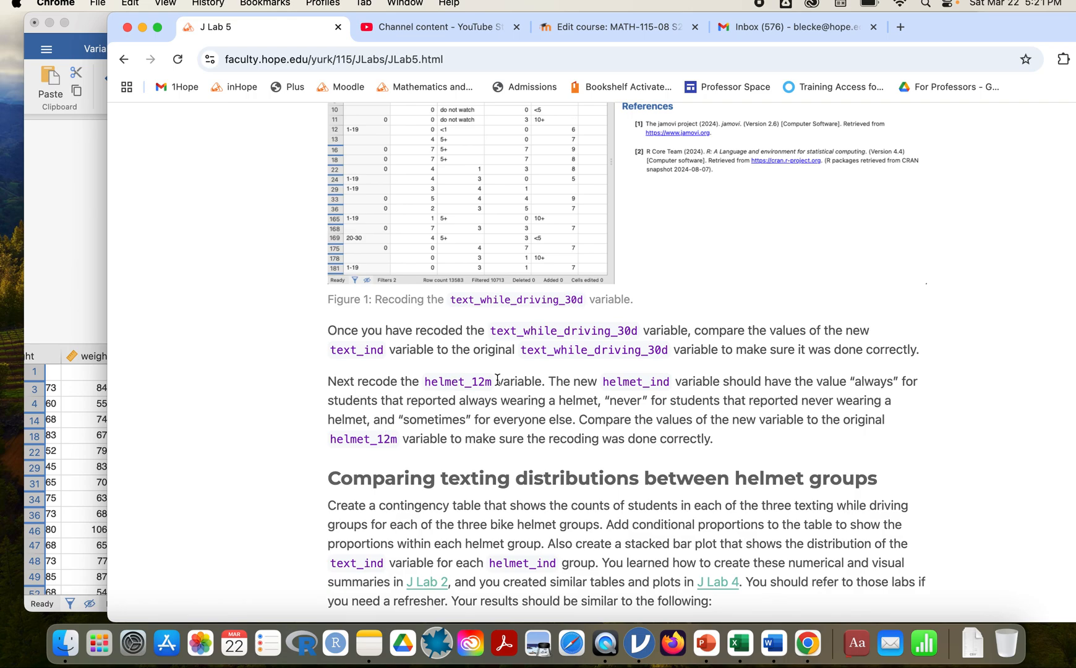
pyautogui.click(65, 290)
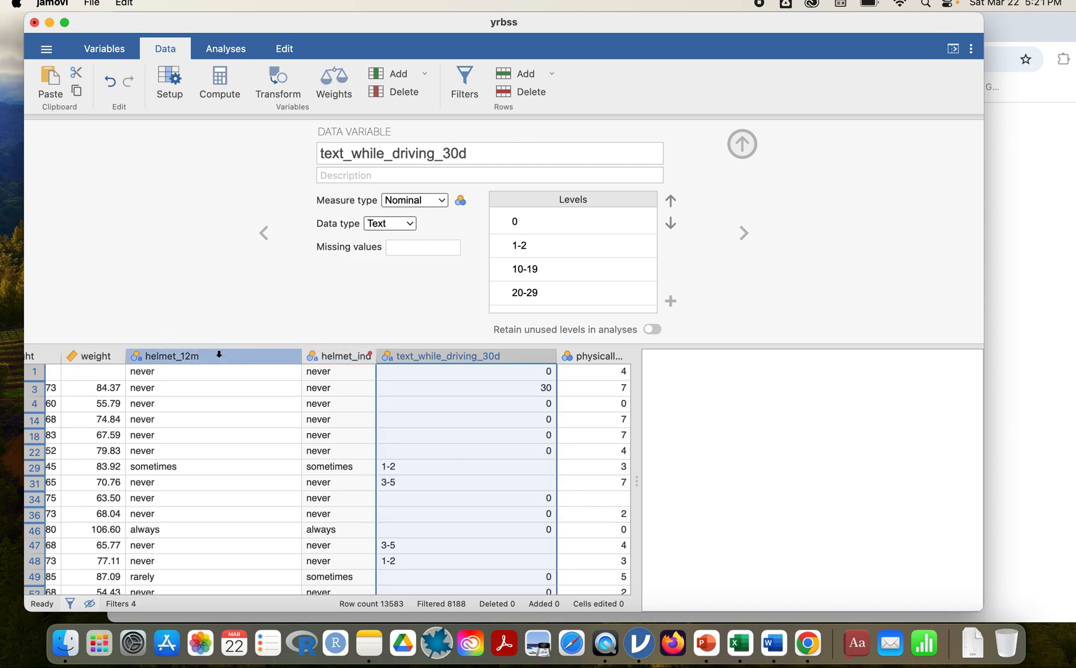
# View the helmet_12m levels and open the transform used by helmet_ind to review its recode conditions.
pyautogui.click(214, 356)
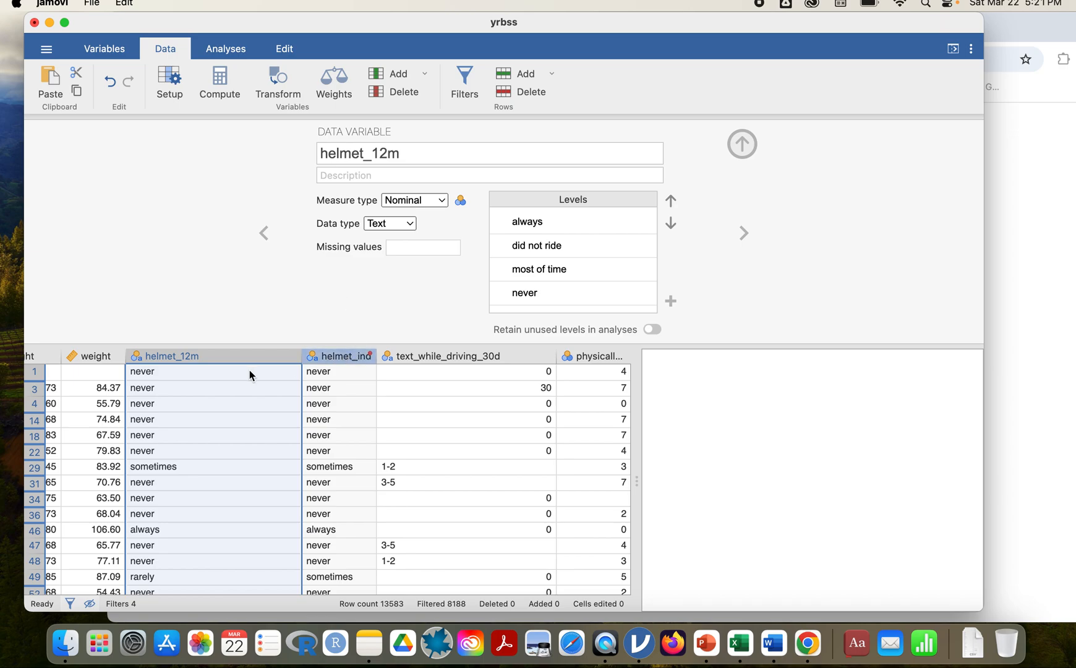
pyautogui.click(357, 360)
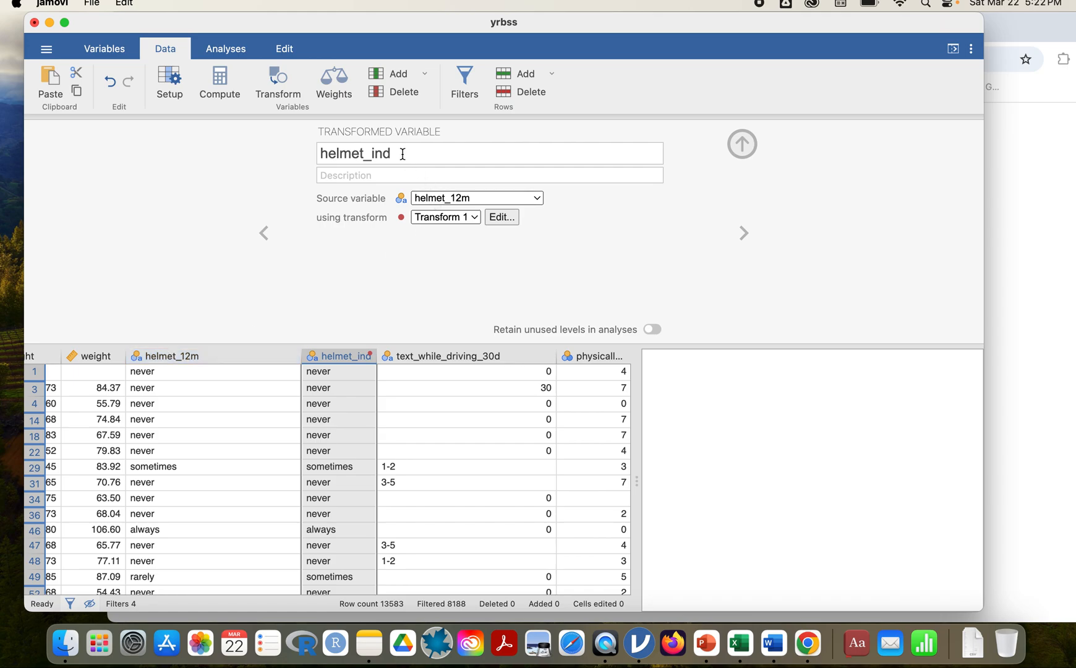
pyautogui.click(503, 217)
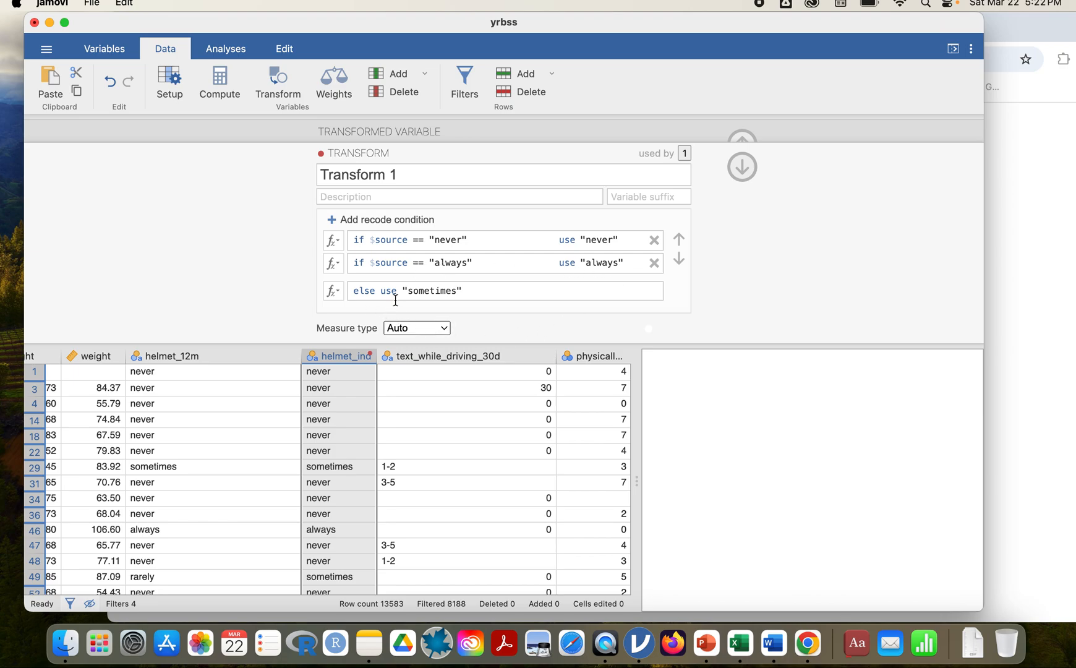
# Compare the helmet_ind values with the original helmet_12m values down the data rows, and close the transform and variable editors.
pyautogui.scroll(-3, 371, 472)
pyautogui.scroll(-1, 372, 473)
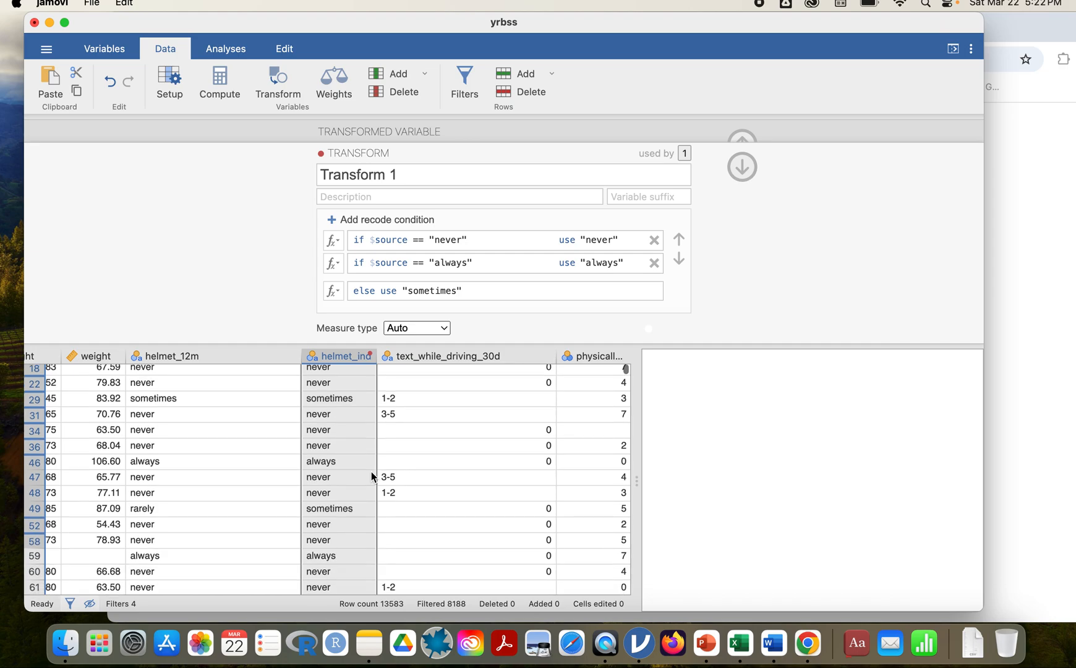
pyautogui.click(317, 405)
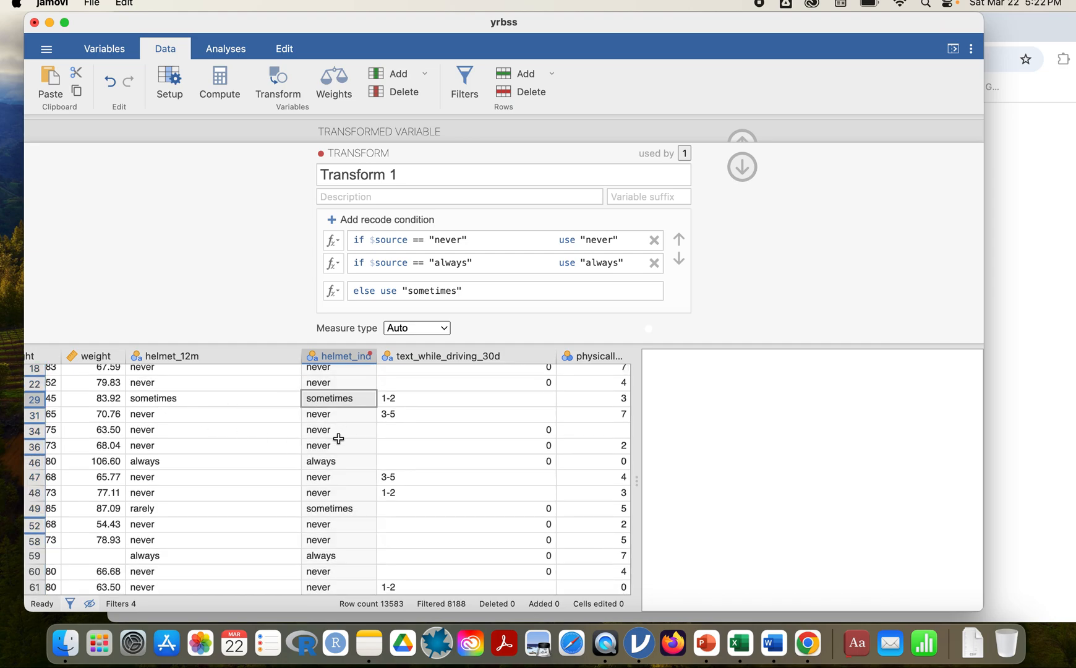
pyautogui.scroll(-3, 337, 436)
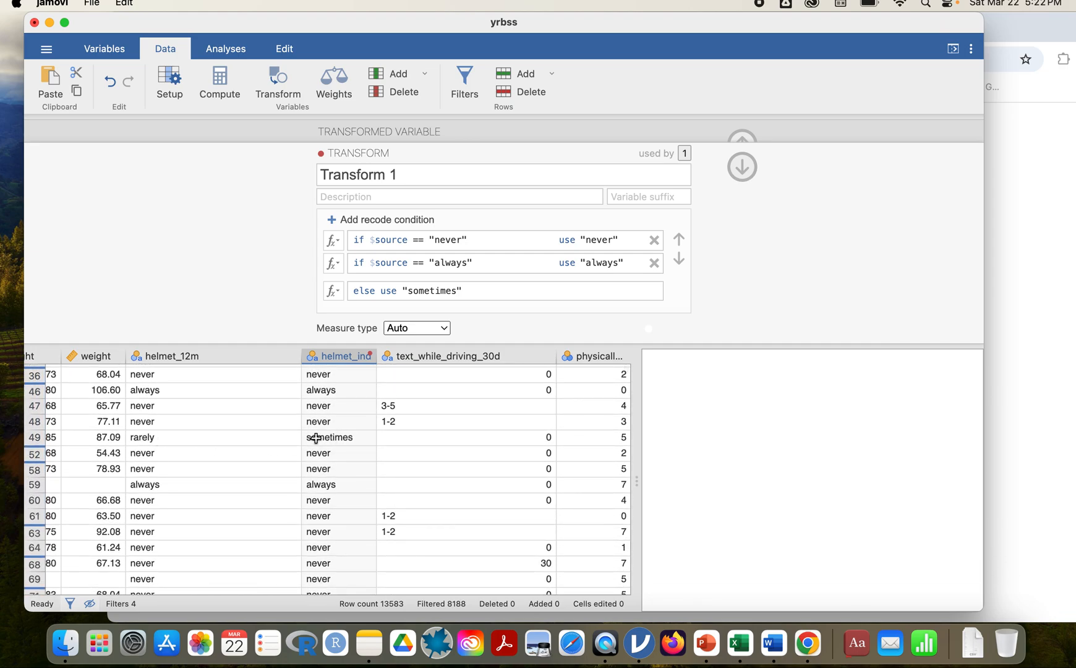
pyautogui.scroll(-3, 316, 437)
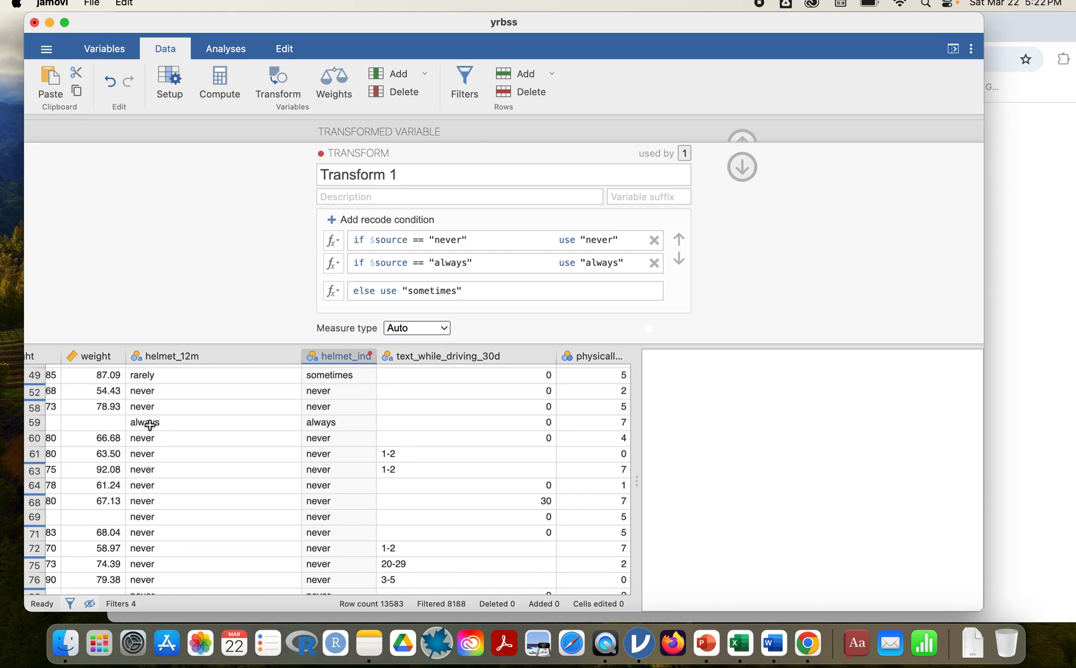
pyautogui.scroll(-10, 340, 424)
pyautogui.scroll(-10, 340, 424)
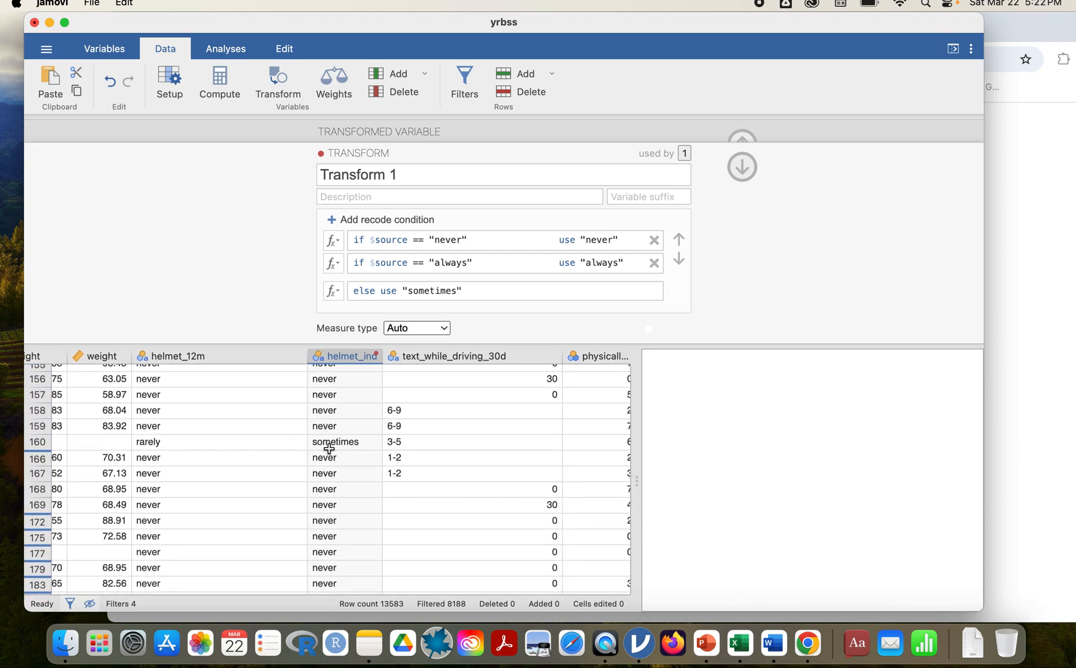
pyautogui.scroll(-3, 217, 567)
pyautogui.scroll(-8, 217, 568)
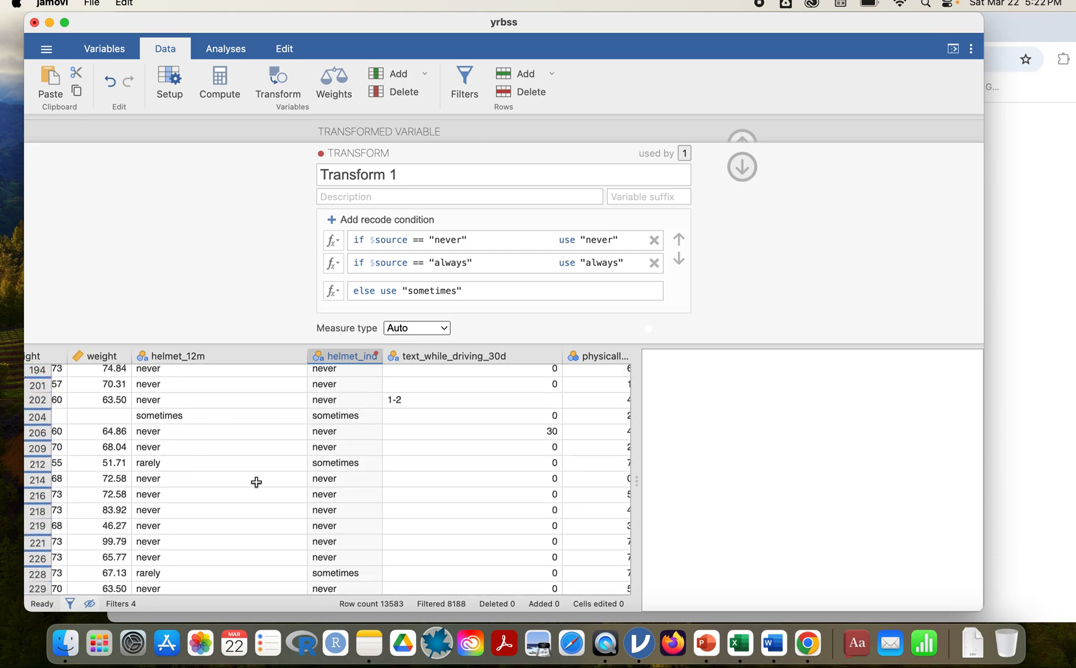
pyautogui.scroll(-1, 248, 486)
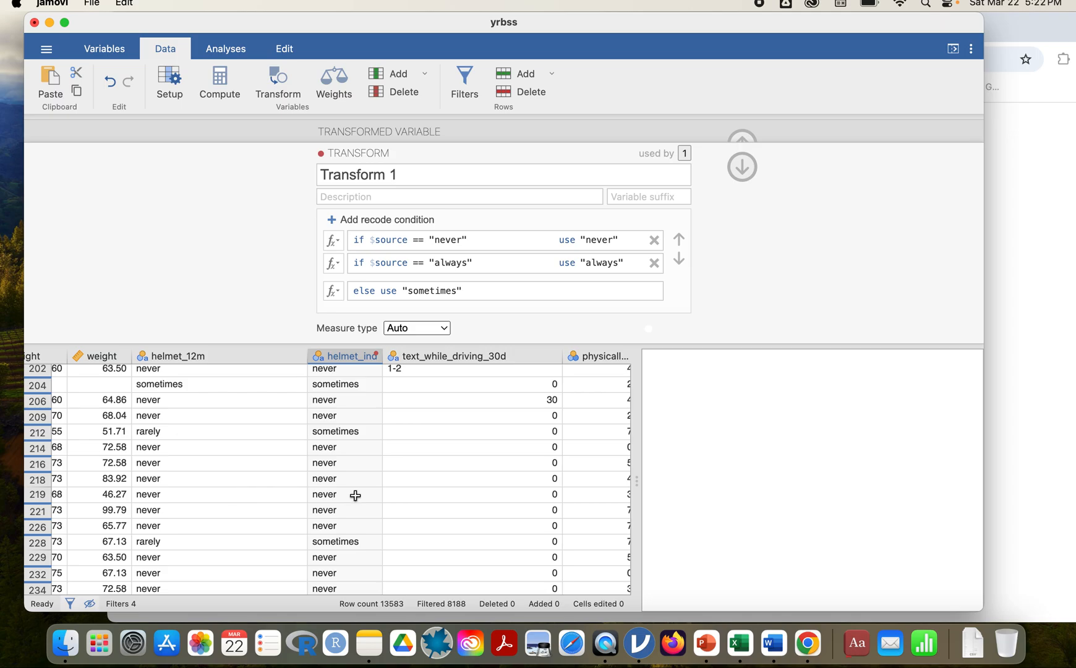
pyautogui.scroll(20, 356, 495)
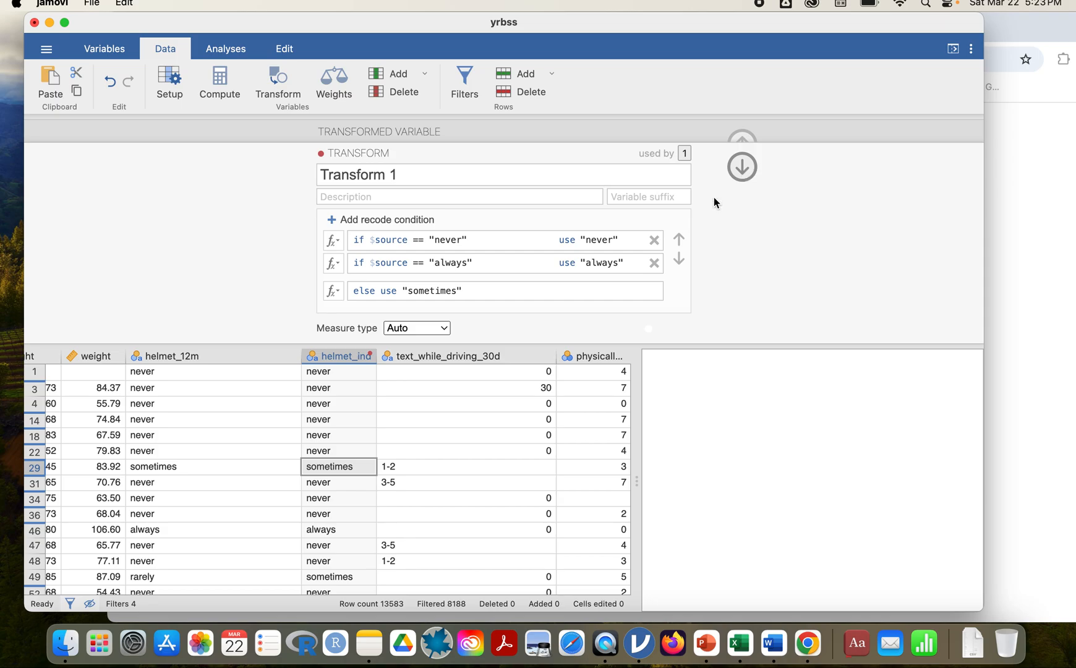
pyautogui.click(742, 169)
pyautogui.click(744, 141)
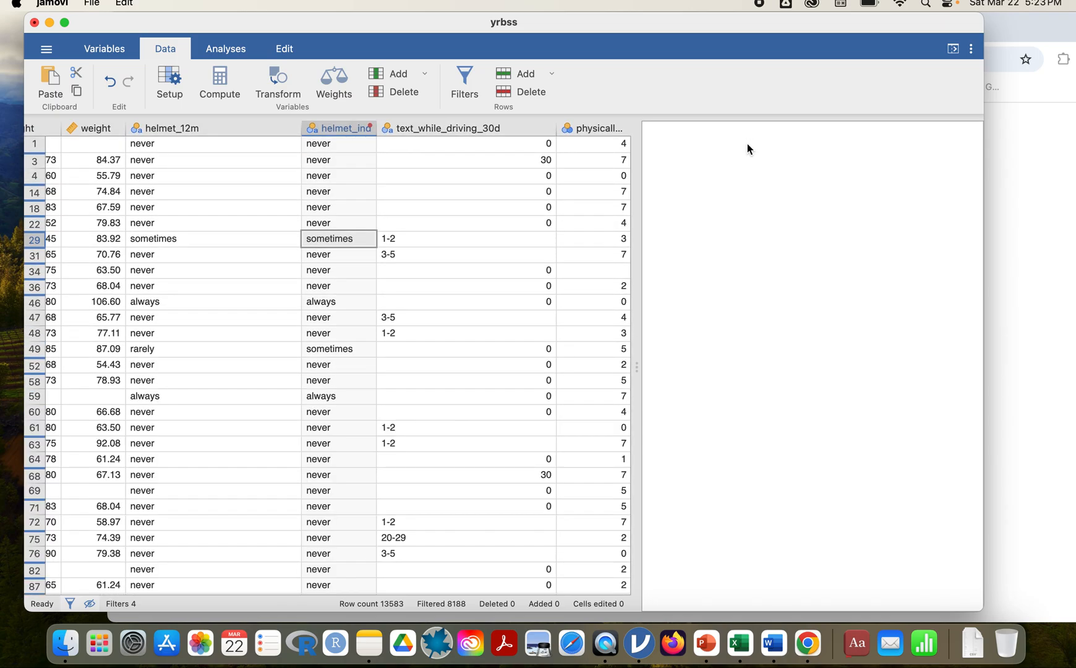
# Create a transformed variable from text_while_driving_30d.
pyautogui.click(450, 130)
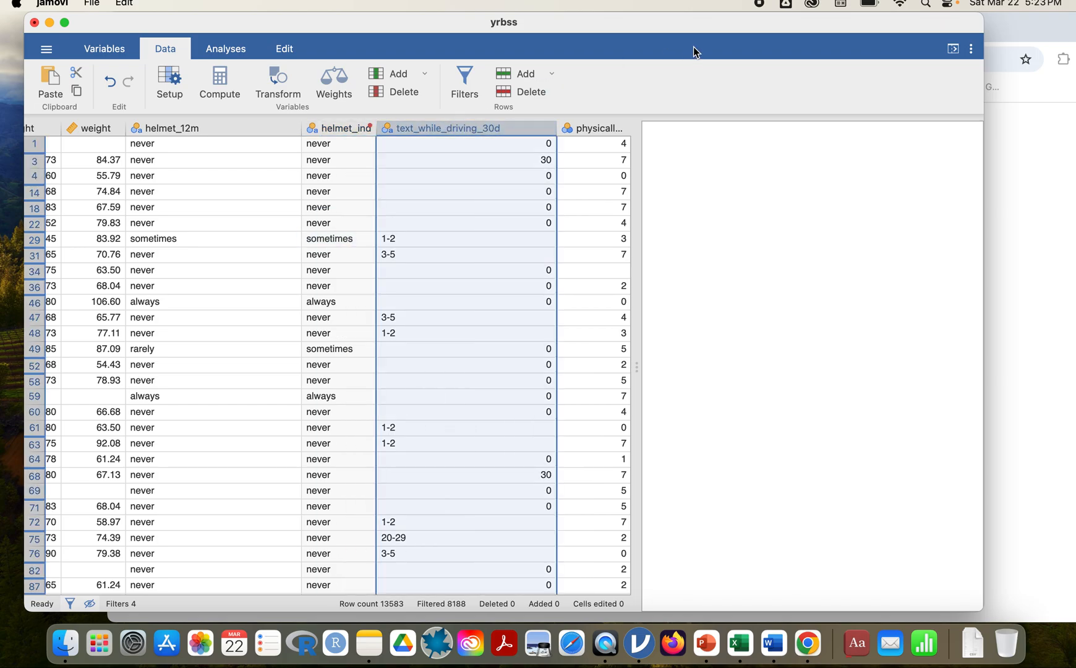
pyautogui.moveTo(757, 29); pyautogui.dragTo(634, 25)
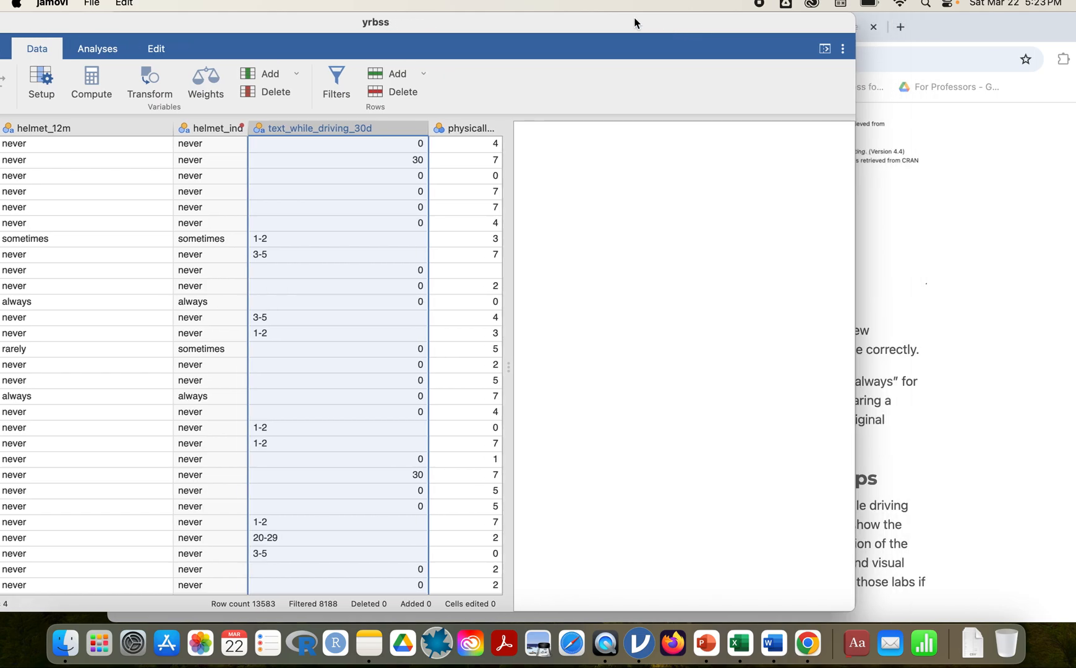
pyautogui.click(149, 92)
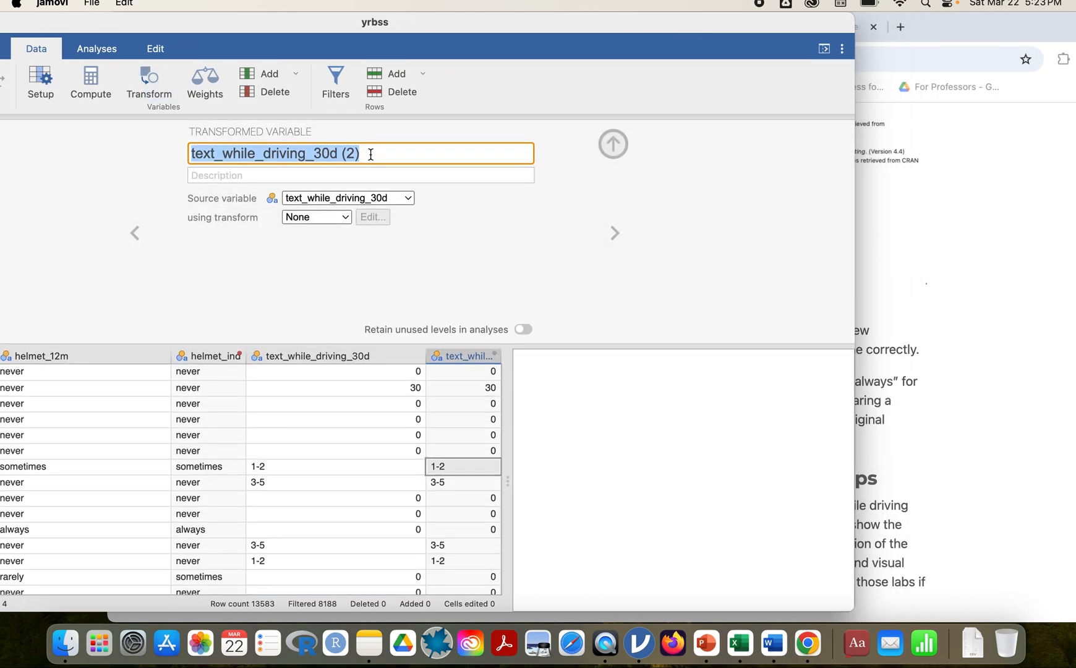
# Rename the new transformed variable as text_ind.
pyautogui.click(371, 154)
pyautogui.press('BackSpace')
pyautogui.press('BackSpace')
pyautogui.press('BackSpace')
pyautogui.press('BackSpace')
pyautogui.press('BackSpace')
pyautogui.press('BackSpace')
pyautogui.press('BackSpace')
pyautogui.press('BackSpace')
pyautogui.press('BackSpace')
pyautogui.press('BackSpace')
pyautogui.press('BackSpace')
pyautogui.press('BackSpace')
pyautogui.press('BackSpace')
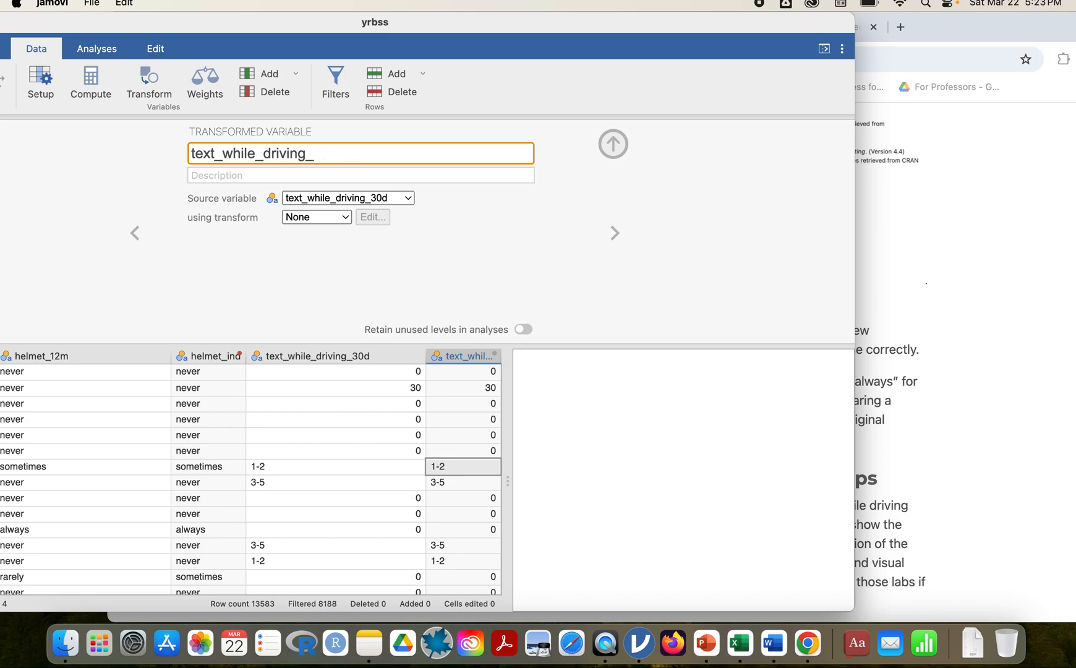
pyautogui.press('BackSpace')
pyautogui.press('BackSpace')
pyautogui.press('BackSpace')
pyautogui.press('BackSpace')
pyautogui.press('BackSpace')
pyautogui.press('BackSpace')
pyautogui.press('BackSpace')
pyautogui.press('BackSpace')
pyautogui.write('ind')
pyautogui.press('Return')
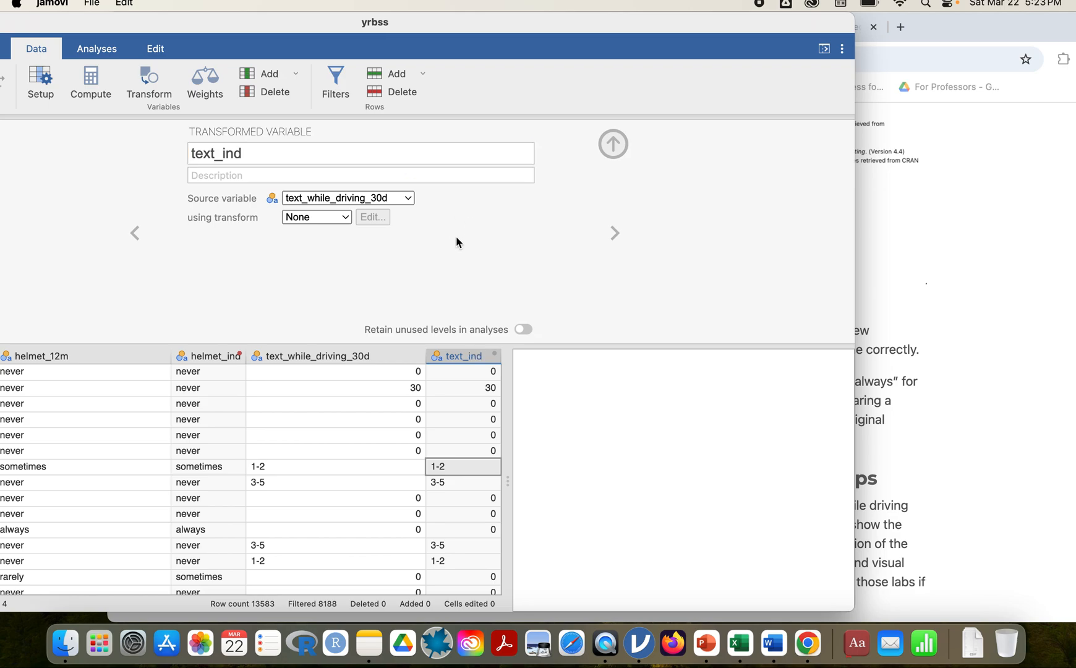
# Create a new transform for text_ind and look up the required recode conditions on the J Lab 5 page in Chrome.
pyautogui.click(347, 216)
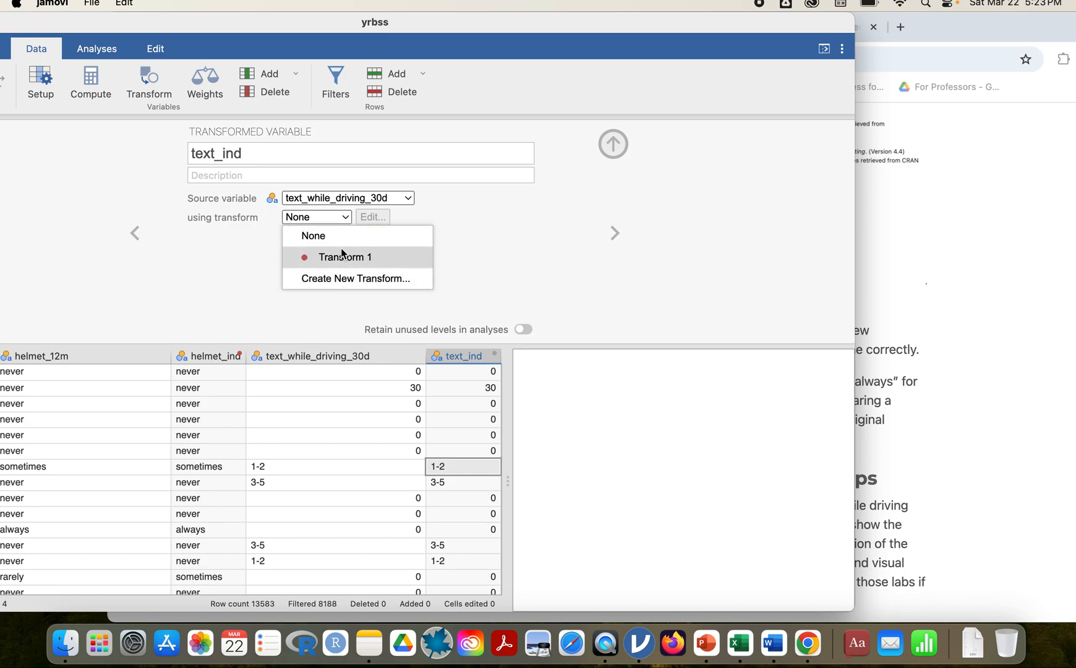
pyautogui.click(357, 281)
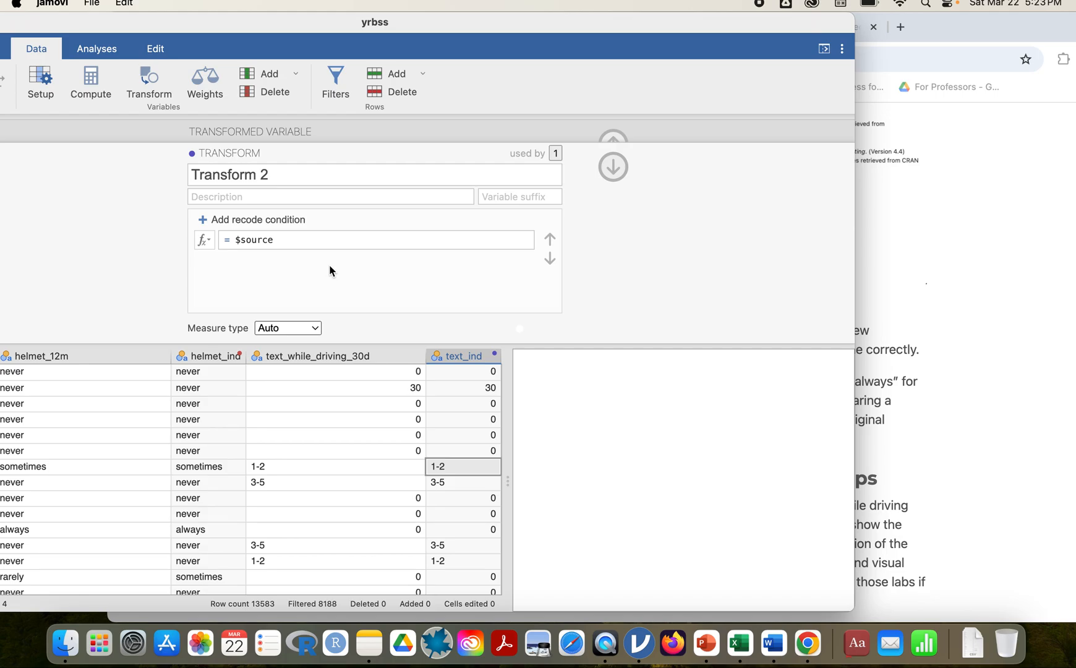
pyautogui.click(930, 287)
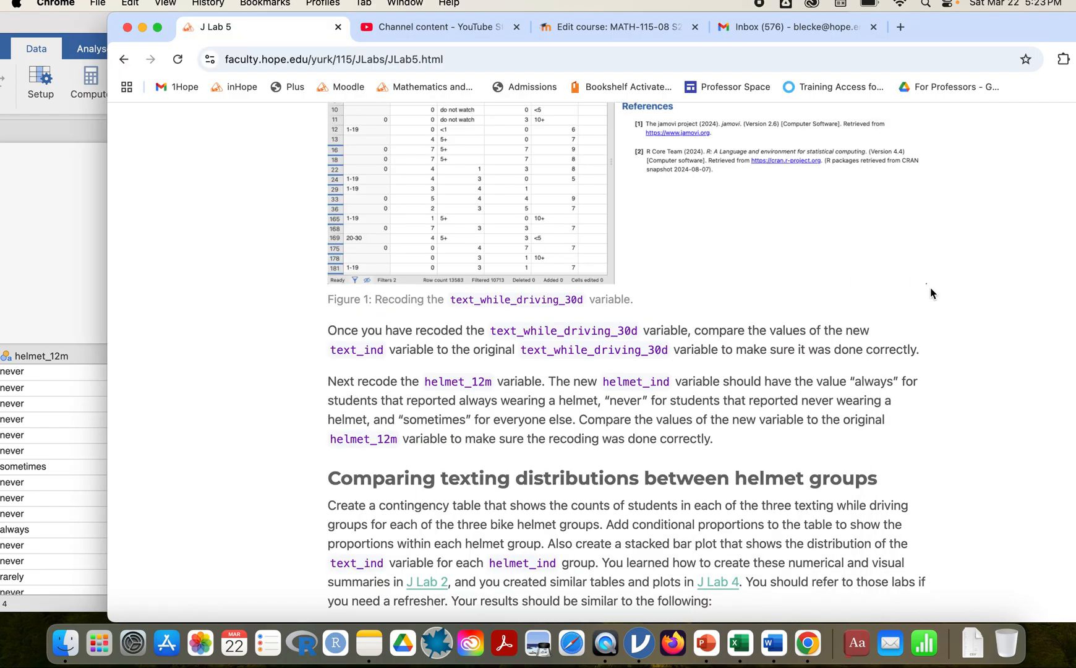
pyautogui.scroll(5, 748, 315)
pyautogui.scroll(4, 748, 311)
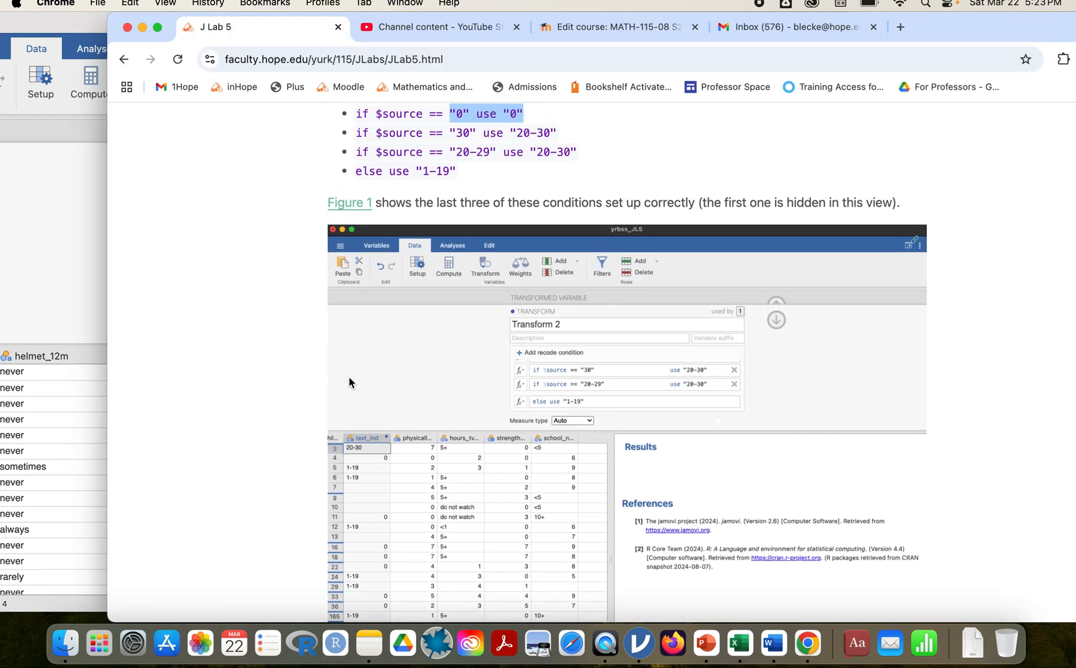
pyautogui.scroll(1, 349, 376)
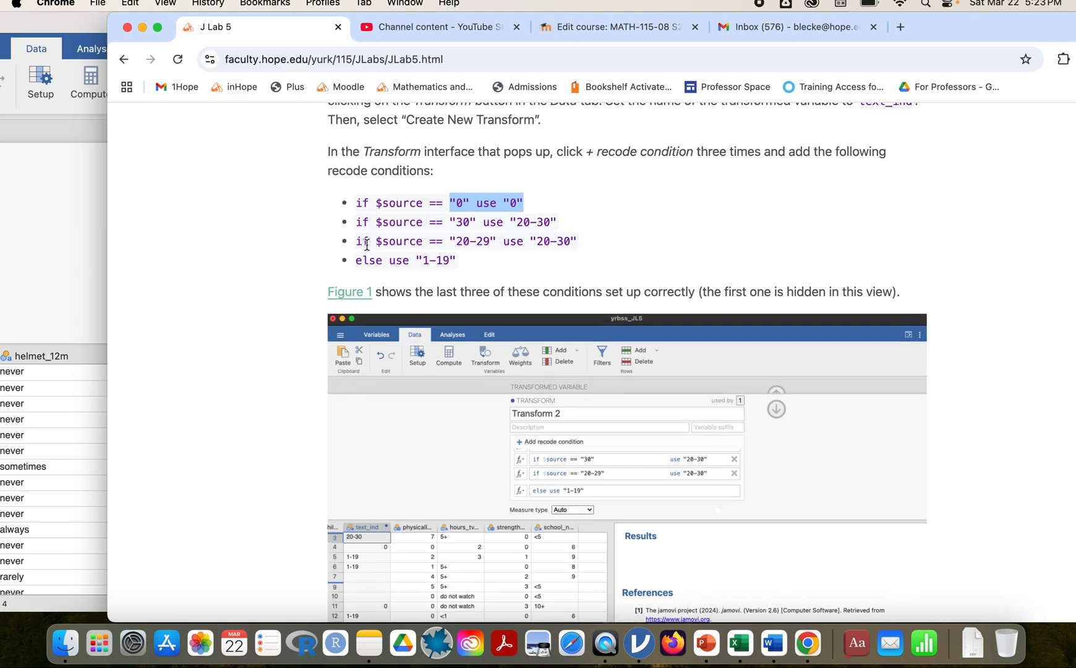
pyautogui.click(88, 253)
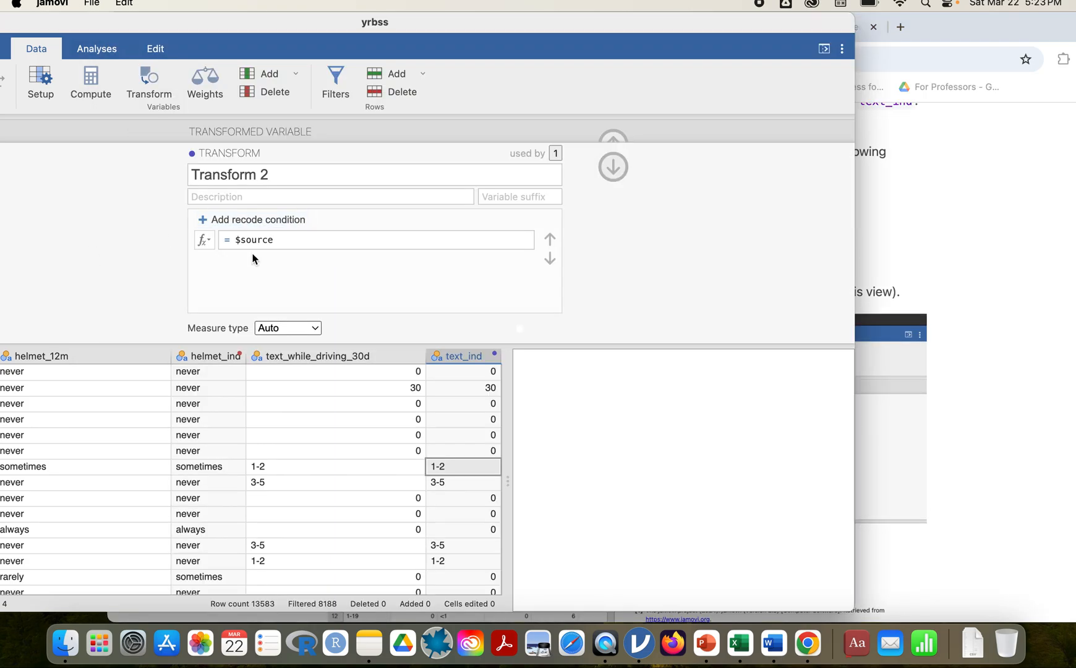
# Add three recode conditions to the text_ind transform.
pyautogui.click(204, 223)
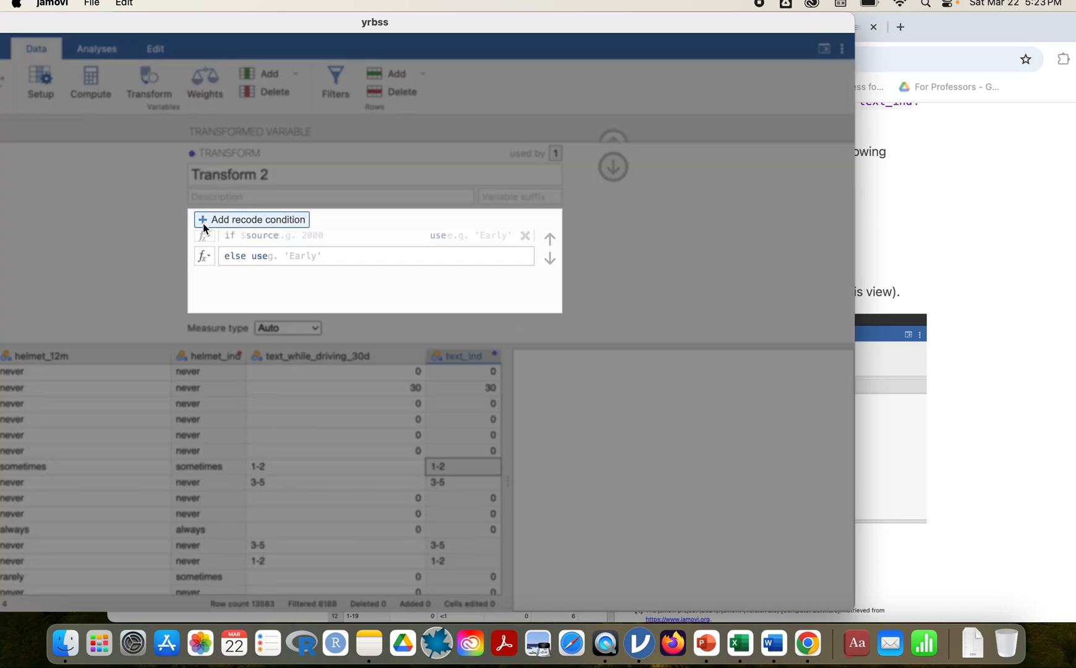
pyautogui.click(203, 224)
pyautogui.click(203, 223)
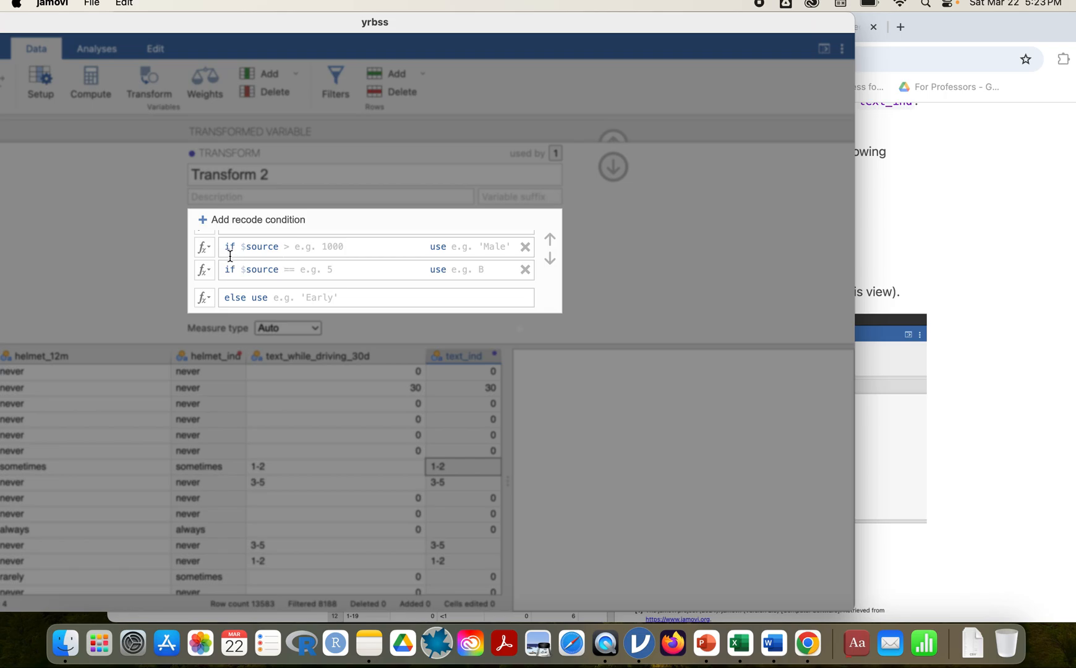
# Check the first listed condition in the lab instructions and fill the second recode condition as $source "0" use "0".
pyautogui.click(984, 263)
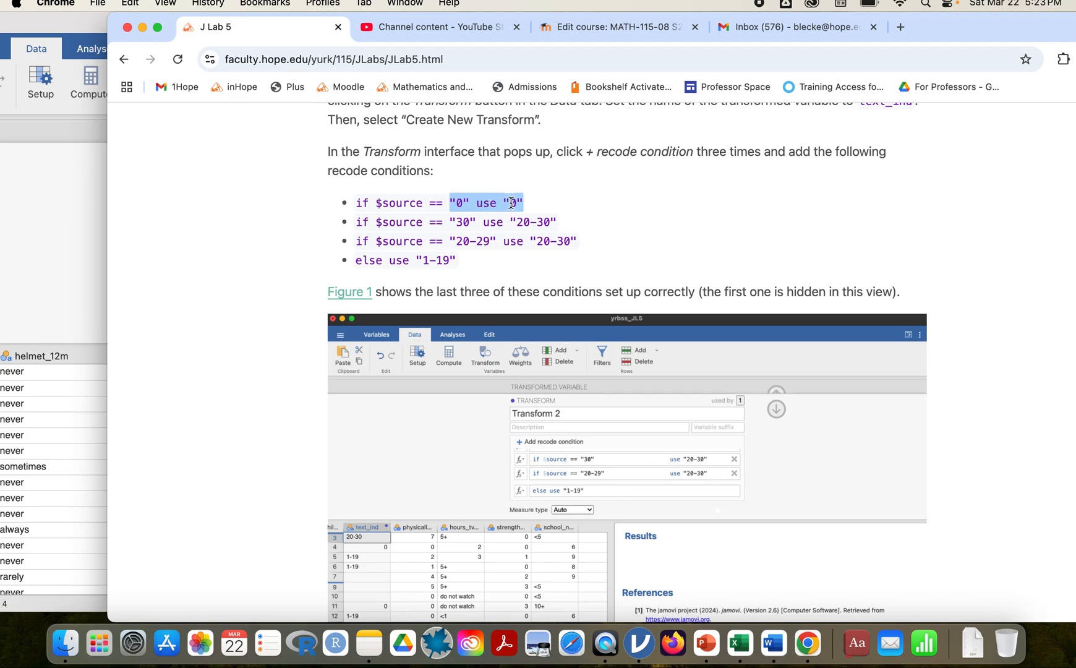
pyautogui.click(89, 272)
pyautogui.click(296, 250)
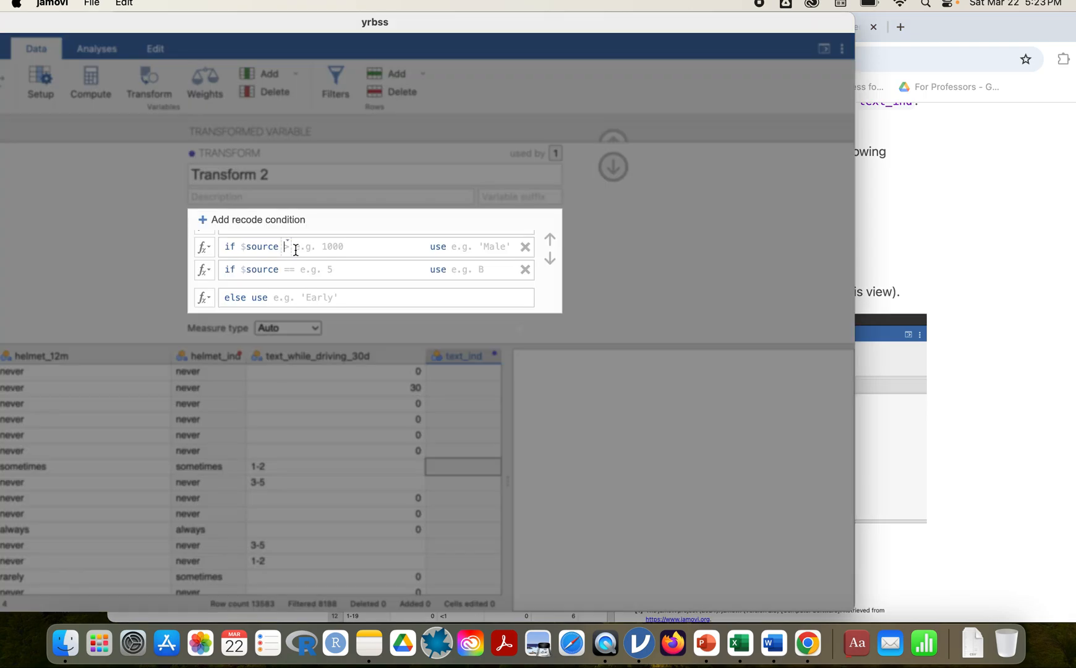
pyautogui.write('"')
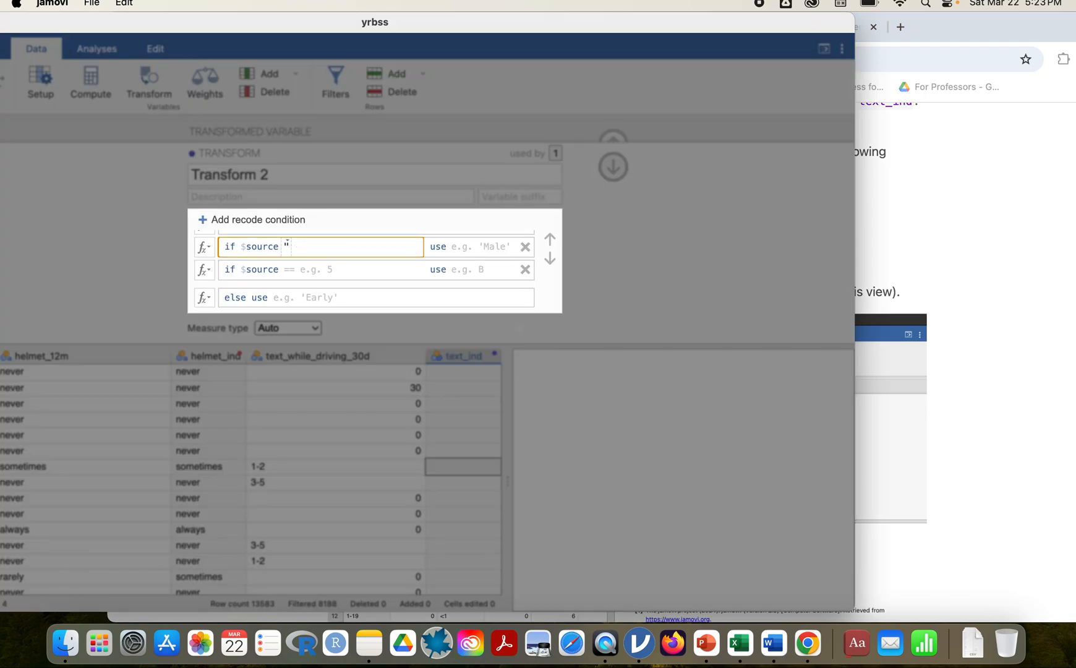
pyautogui.write('0"')
pyautogui.click(454, 247)
pyautogui.write('"0')
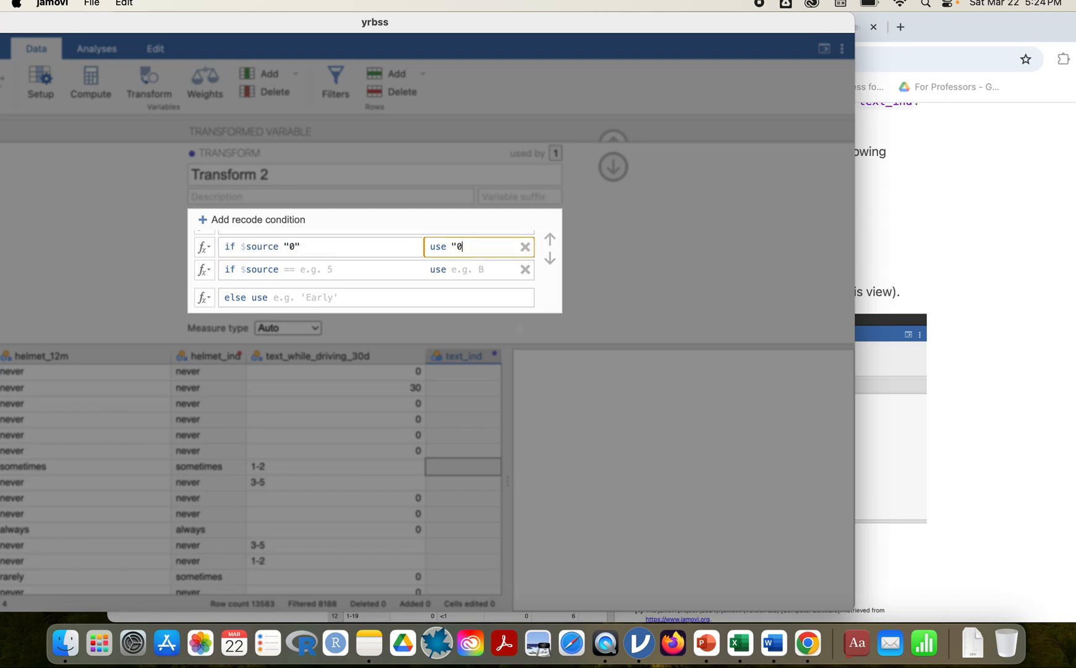
# Check the recode conditions on the J Lab 5 page and correct the "0" condition in jamovi to $source == "0".
pyautogui.click(1007, 259)
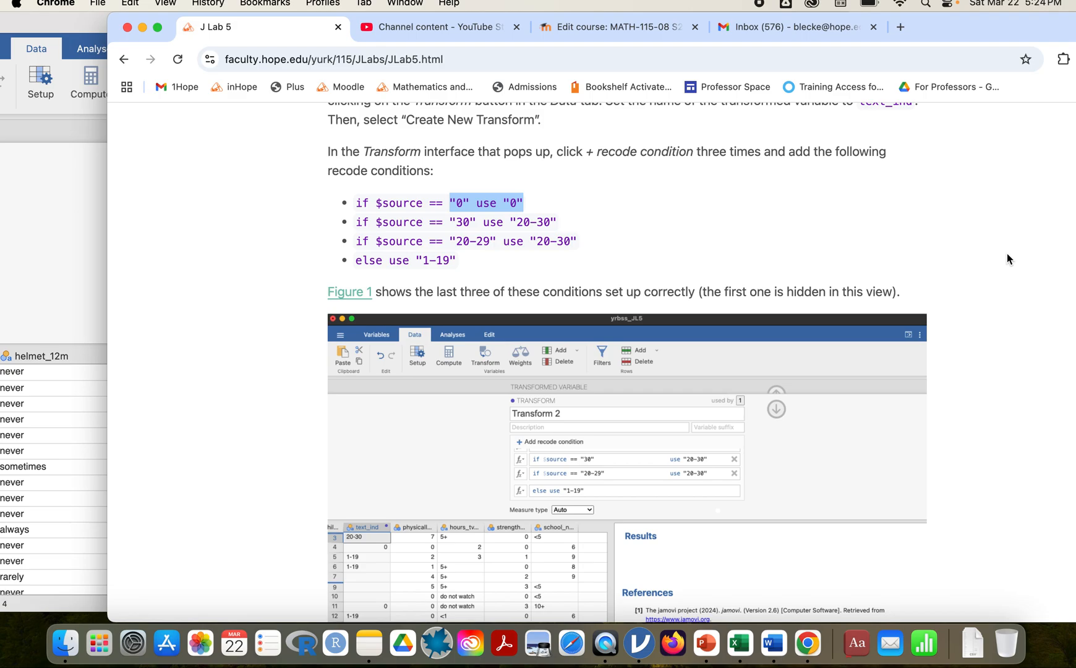
pyautogui.click(53, 230)
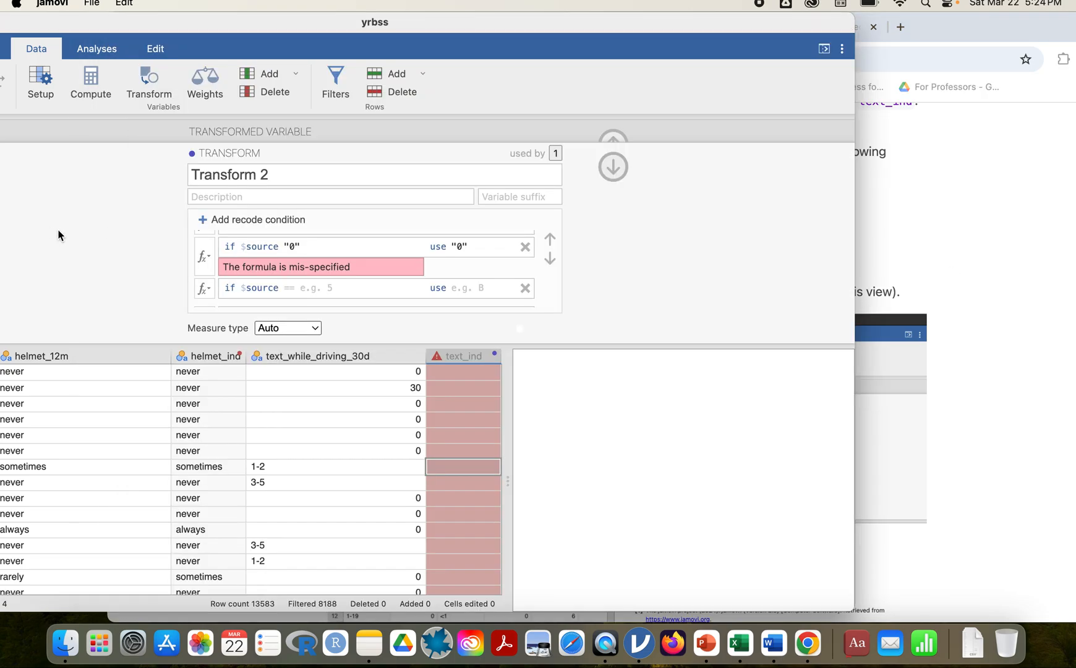
pyautogui.click(333, 291)
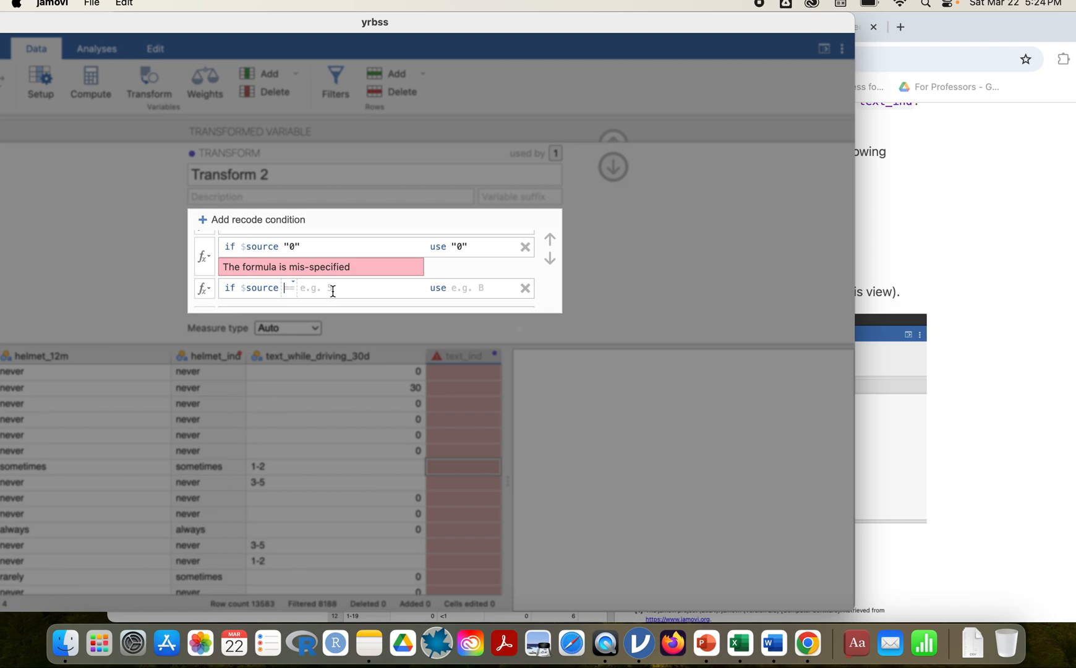
pyautogui.click(275, 249)
pyautogui.write('=')
pyautogui.press('BackSpace')
pyautogui.press('BackSpace')
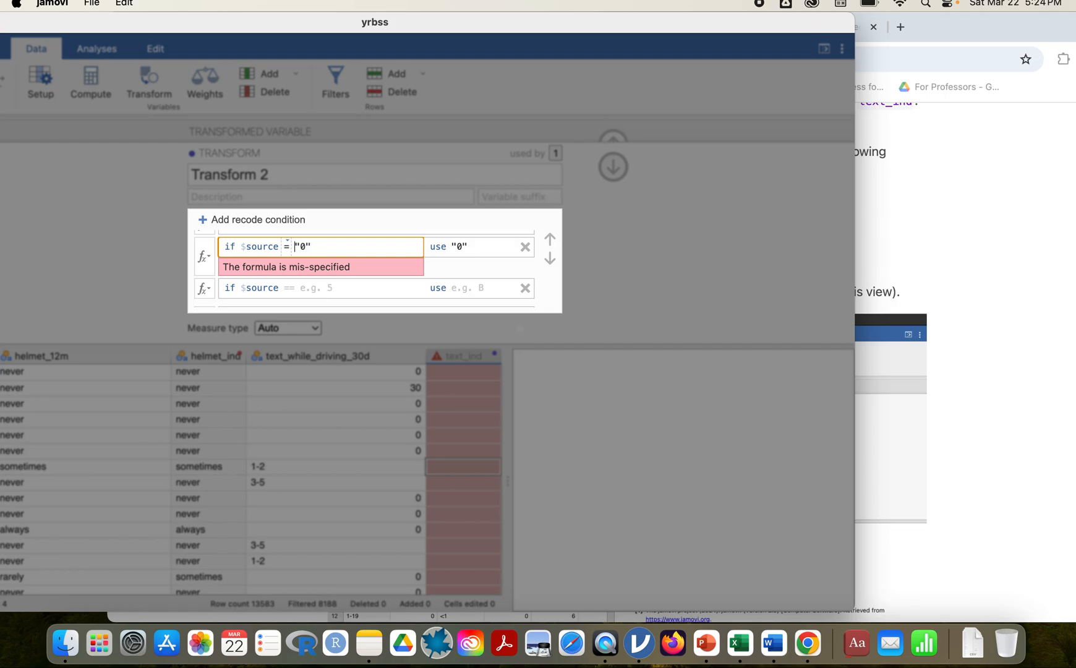
pyautogui.write('==')
pyautogui.press('Return')
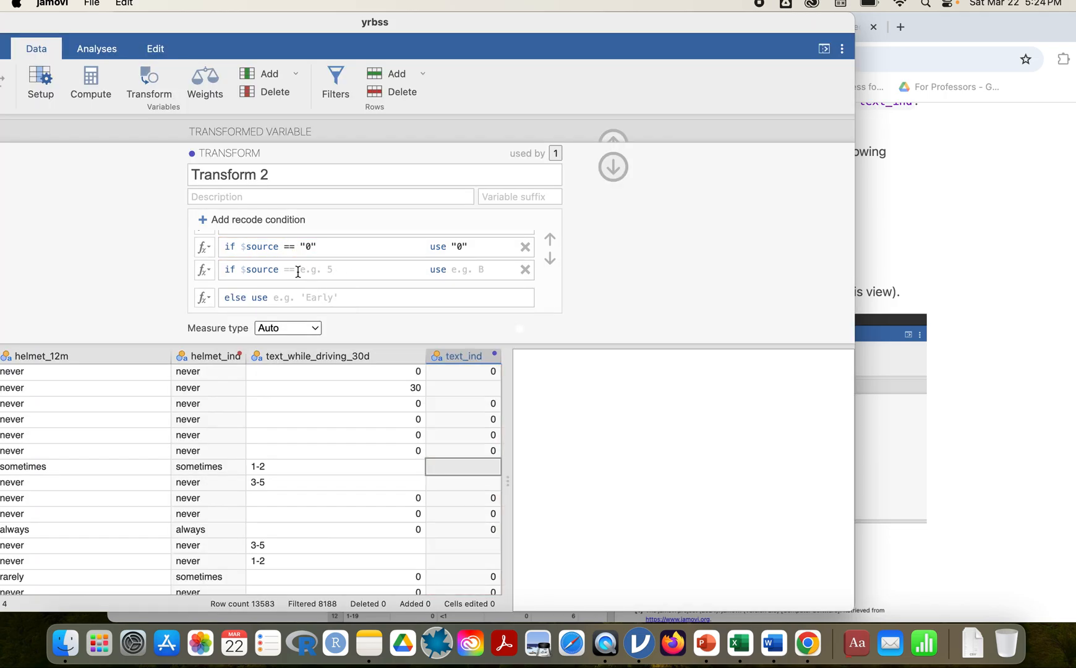
# Fill the next recode condition as $source == "30" use "20-30", checking the value against the J Lab 5 page.
pyautogui.click(300, 270)
pyautogui.write('== "30')
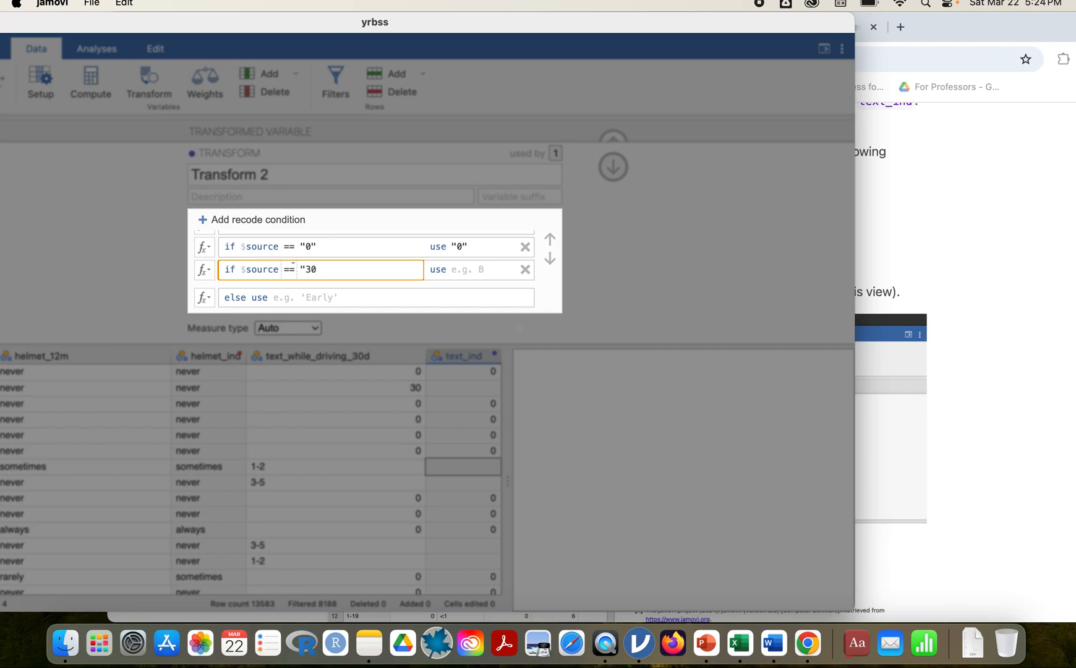
pyautogui.click(462, 273)
pyautogui.write('"')
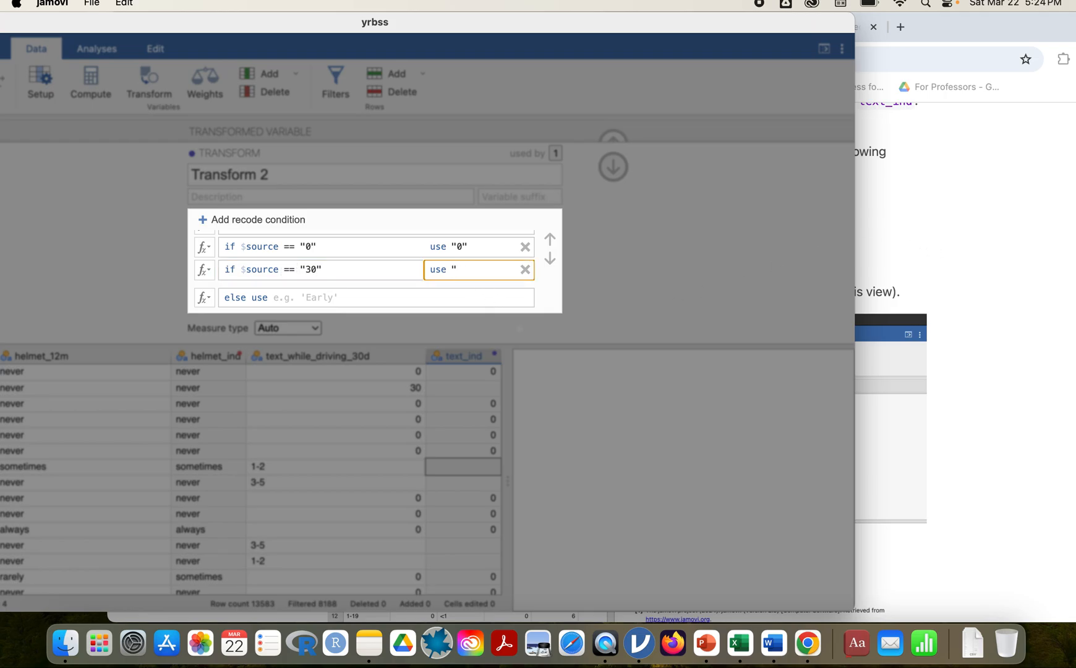
pyautogui.click(958, 229)
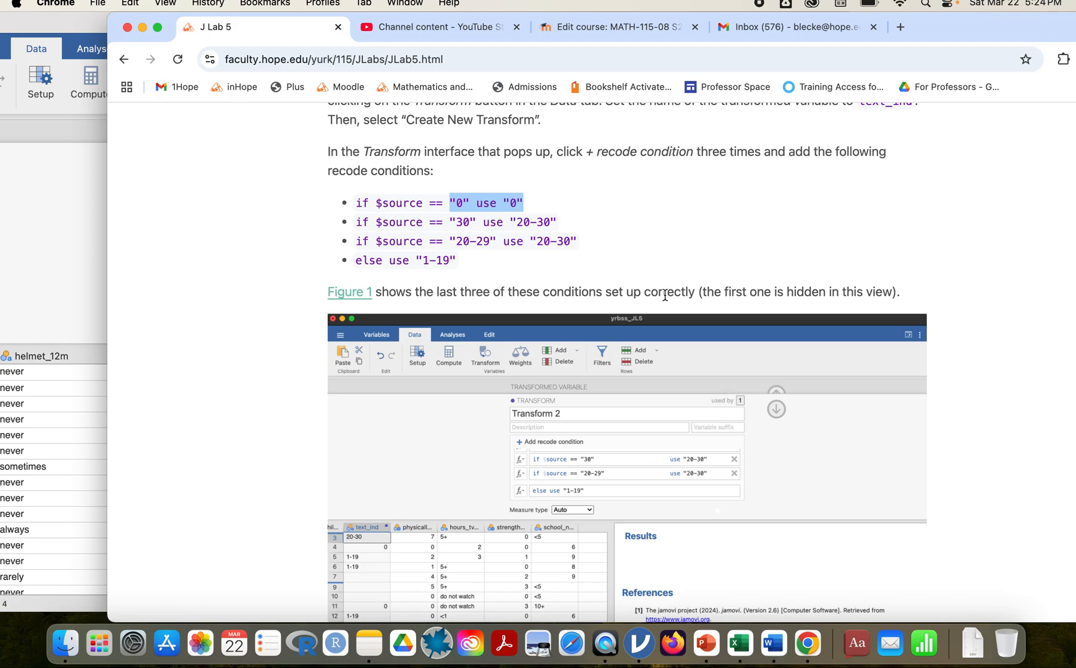
pyautogui.click(87, 278)
pyautogui.click(473, 268)
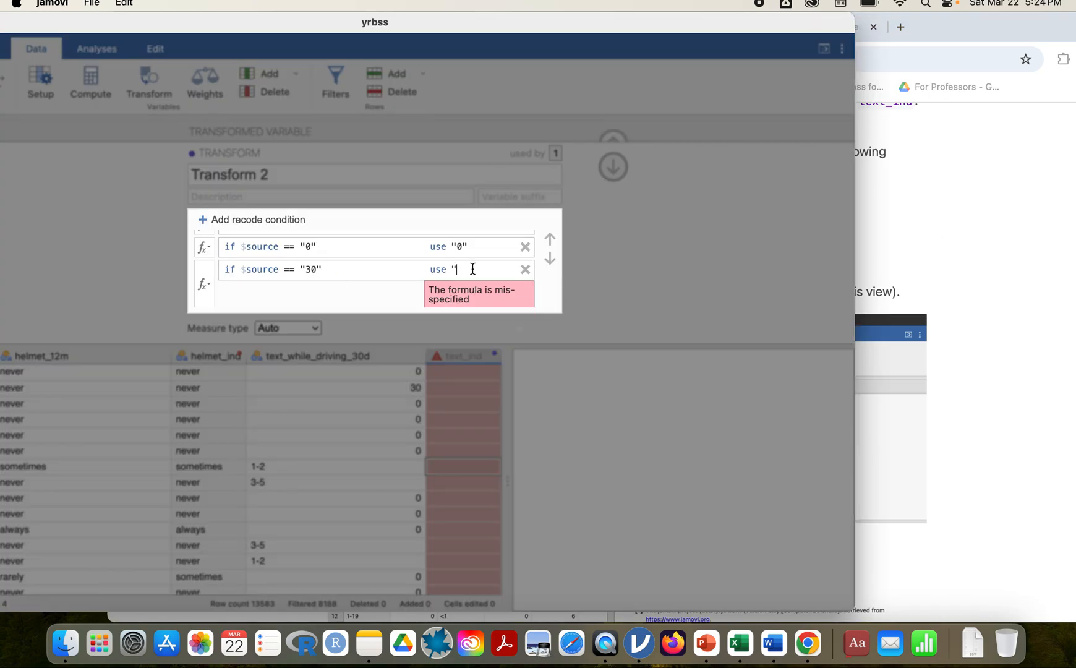
pyautogui.write('20-30')
pyautogui.press('Return')
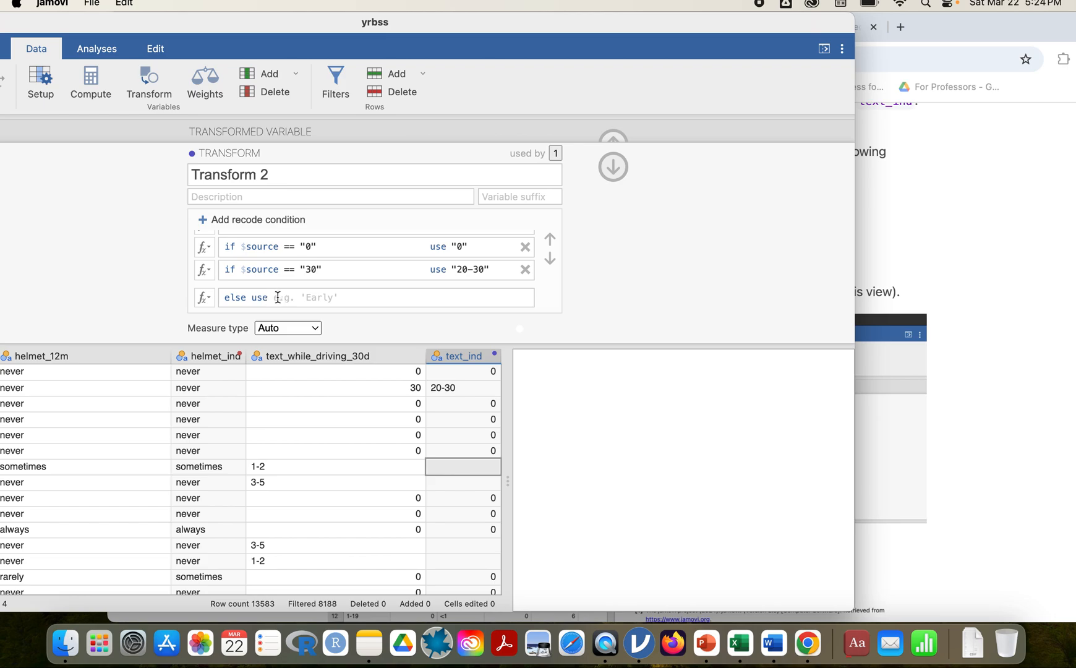
# Delete the empty first recode condition and add a new one below the "30" condition.
pyautogui.scroll(2, 344, 258)
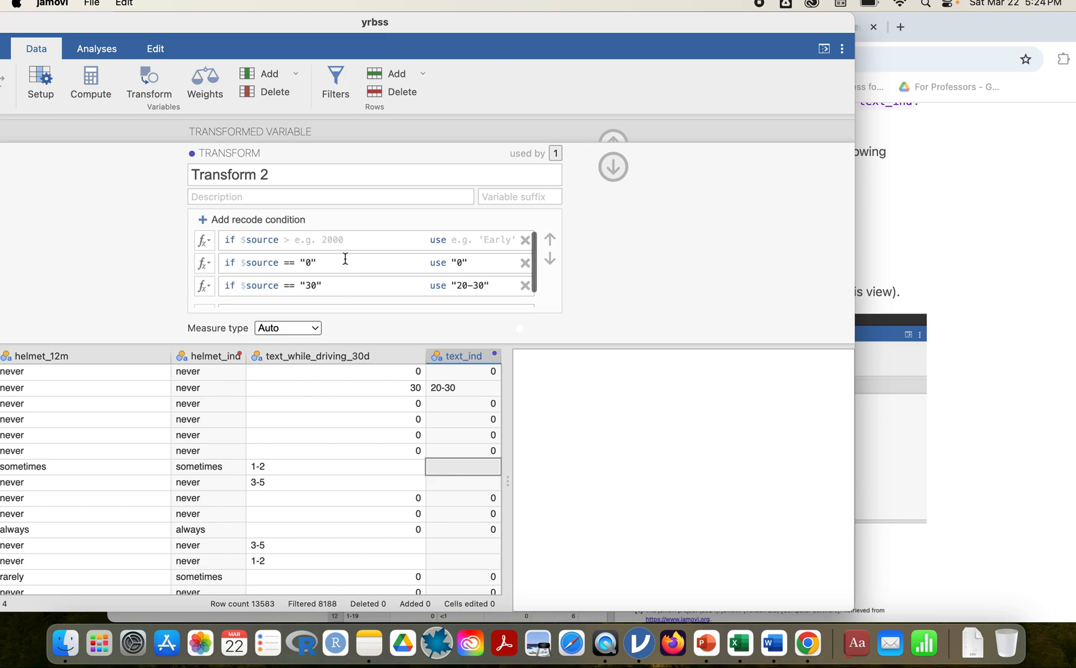
pyautogui.scroll(-2, 346, 266)
pyautogui.scroll(2, 348, 269)
pyautogui.click(525, 241)
pyautogui.click(206, 221)
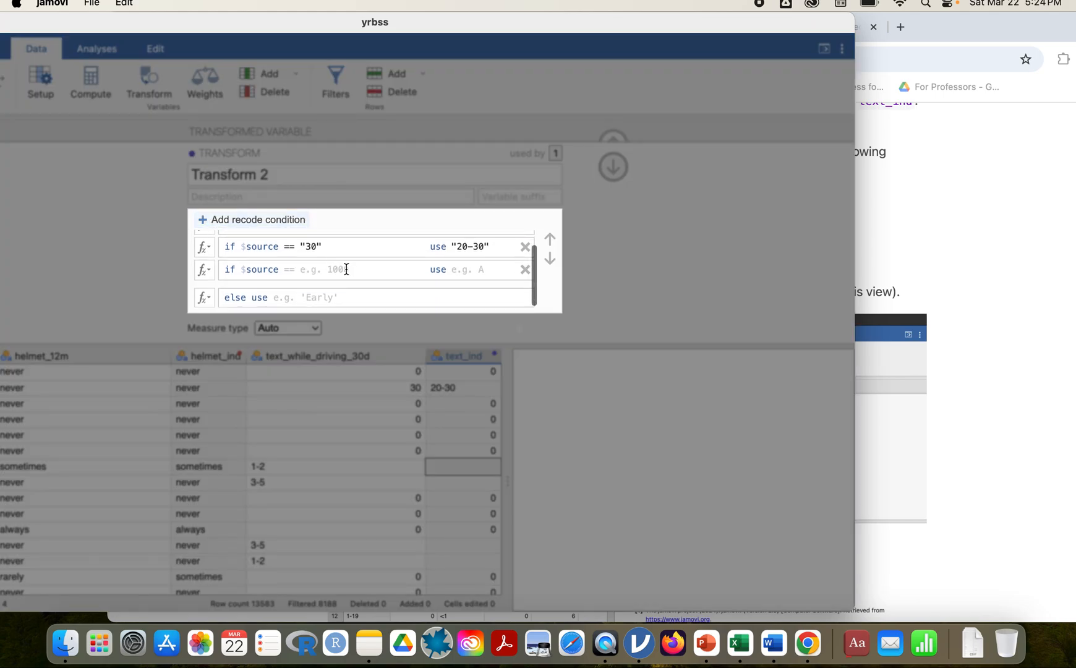
# Fill the new recode condition as $source == "20-29" use "20-30", consulting the lab instructions in Chrome.
pyautogui.click(294, 272)
pyautogui.write('==')
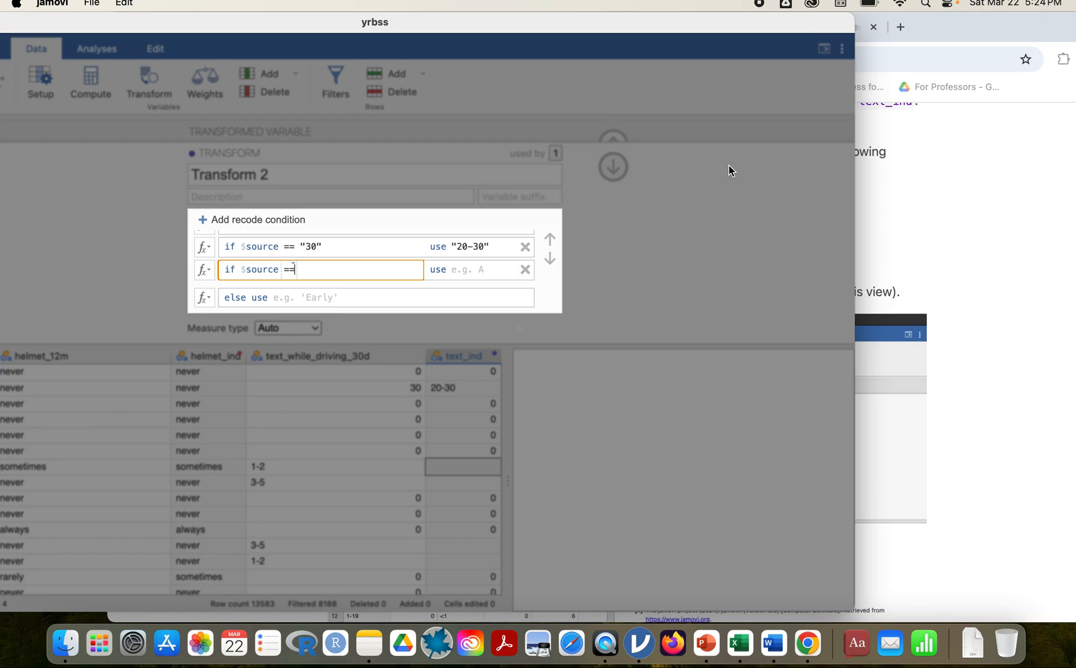
pyautogui.click(943, 200)
pyautogui.click(62, 267)
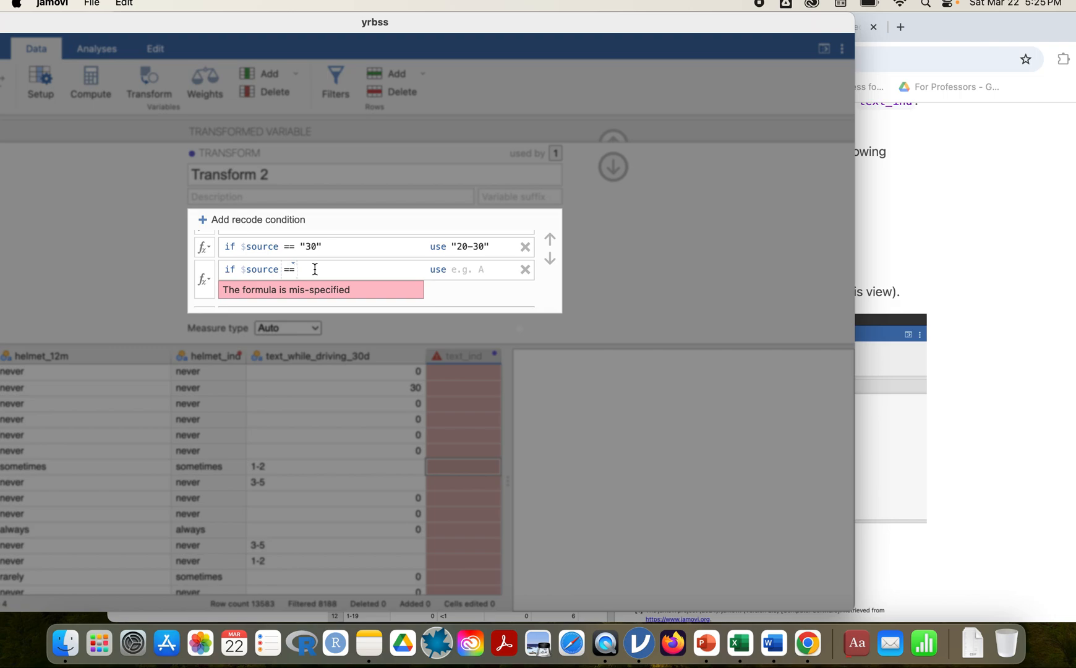
pyautogui.click(315, 269)
pyautogui.write('"20-29')
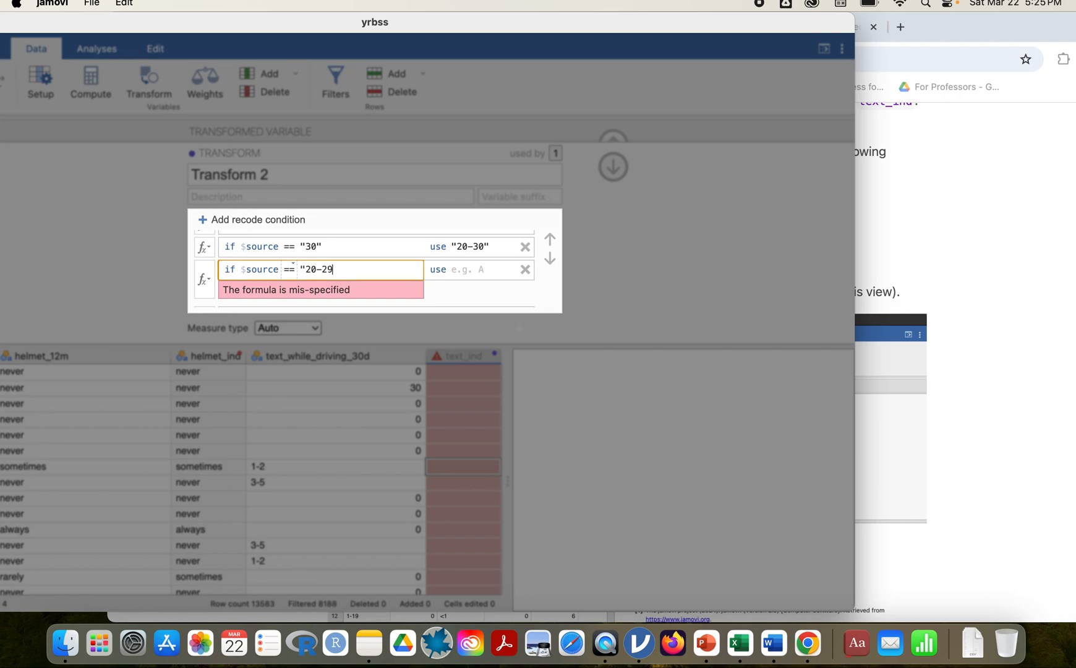
pyautogui.click(465, 268)
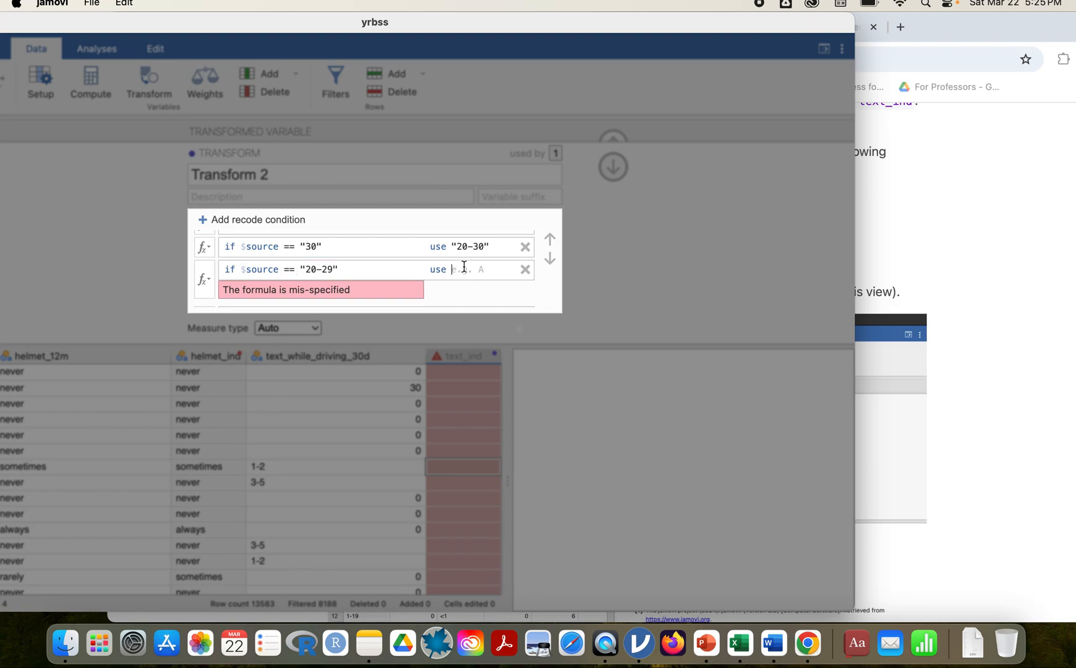
pyautogui.click(464, 268)
pyautogui.write('"20-30')
pyautogui.scroll(-2, 458, 293)
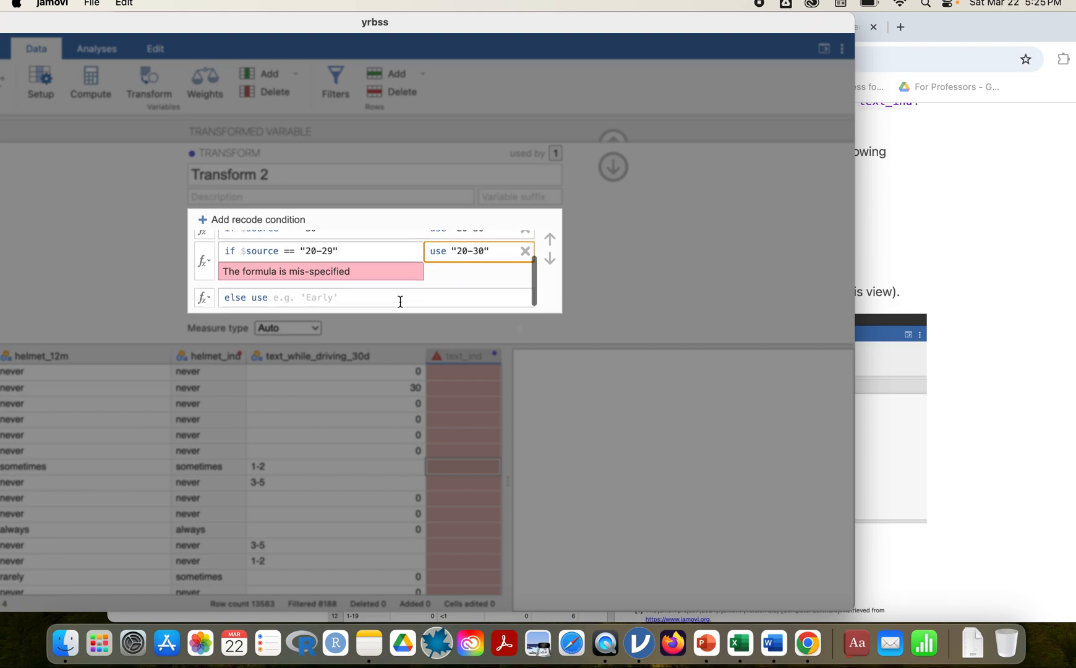
pyautogui.scroll(2, 399, 301)
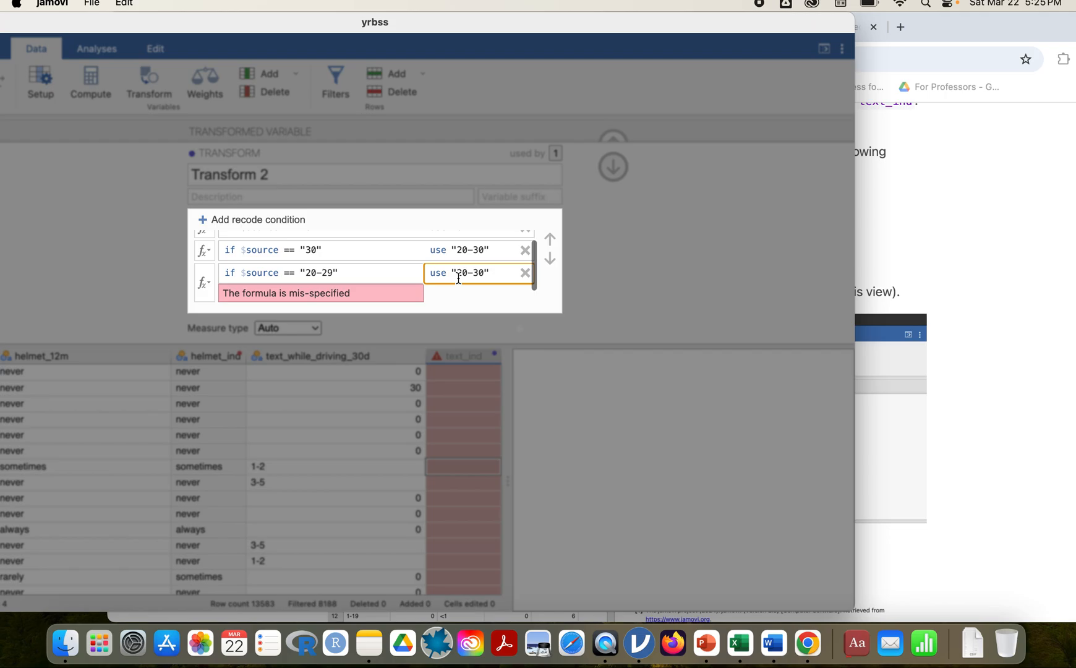
pyautogui.scroll(1, 458, 278)
pyautogui.scroll(-2, 446, 284)
# Set the transform's else value to "1-19" and compare the finished conditions with the J Lab 5 page.
pyautogui.click(279, 297)
pyautogui.click(998, 220)
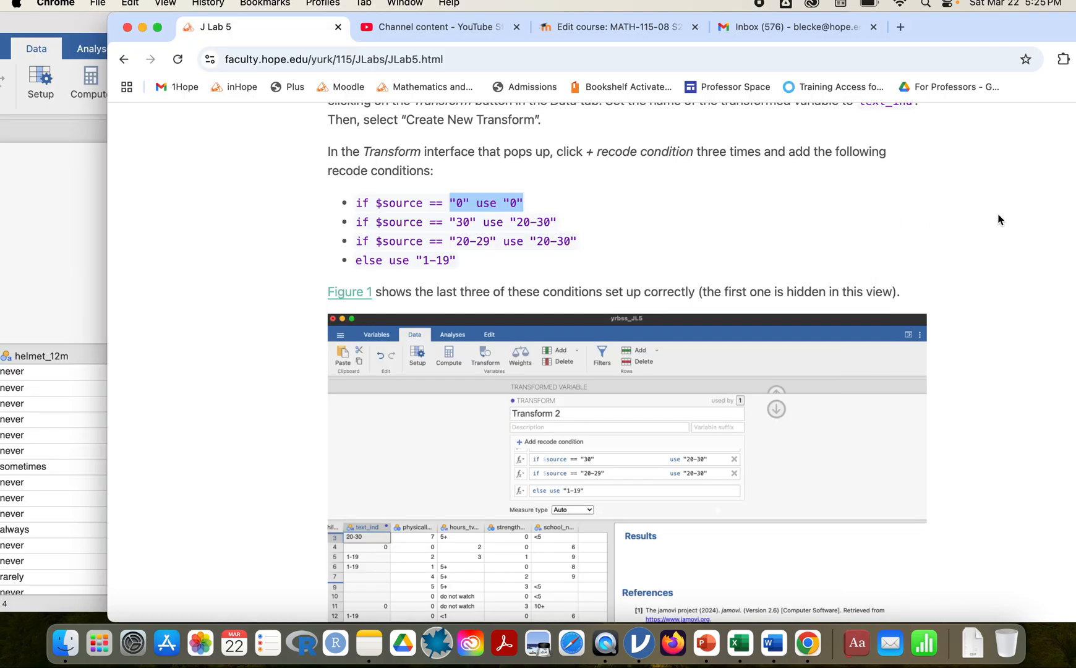
pyautogui.click(65, 285)
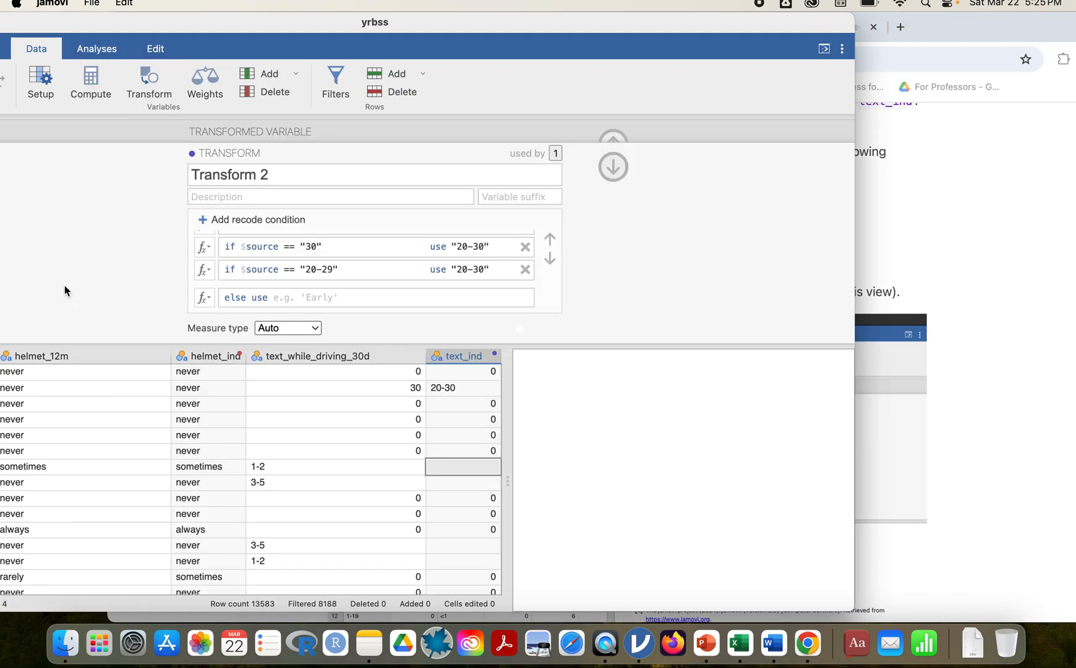
pyautogui.click(300, 298)
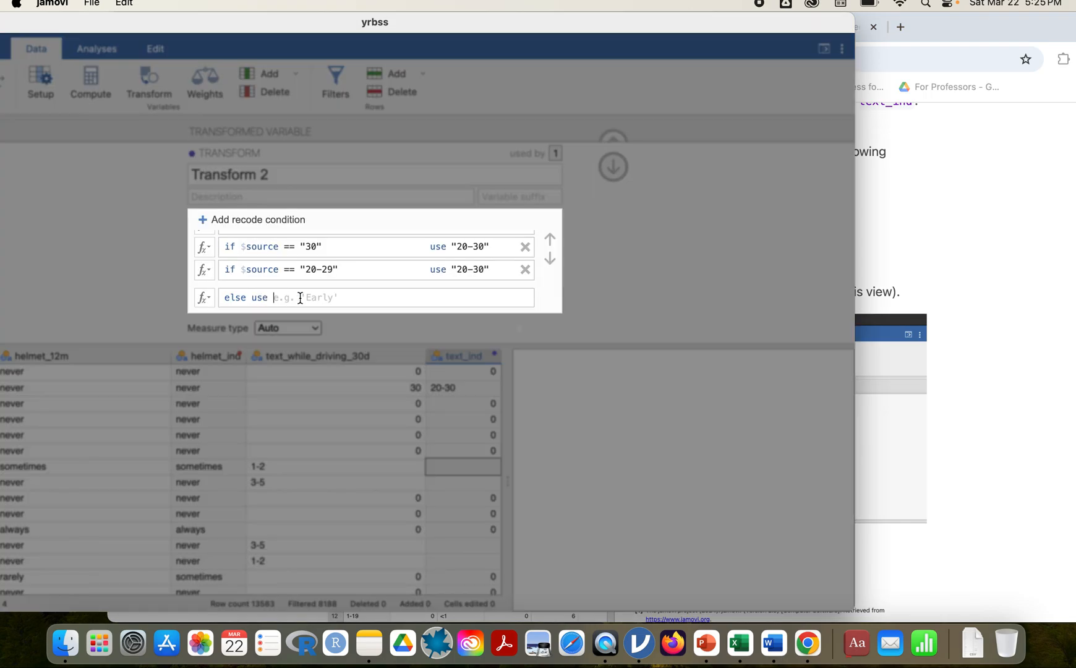
pyautogui.click(300, 298)
pyautogui.write('"')
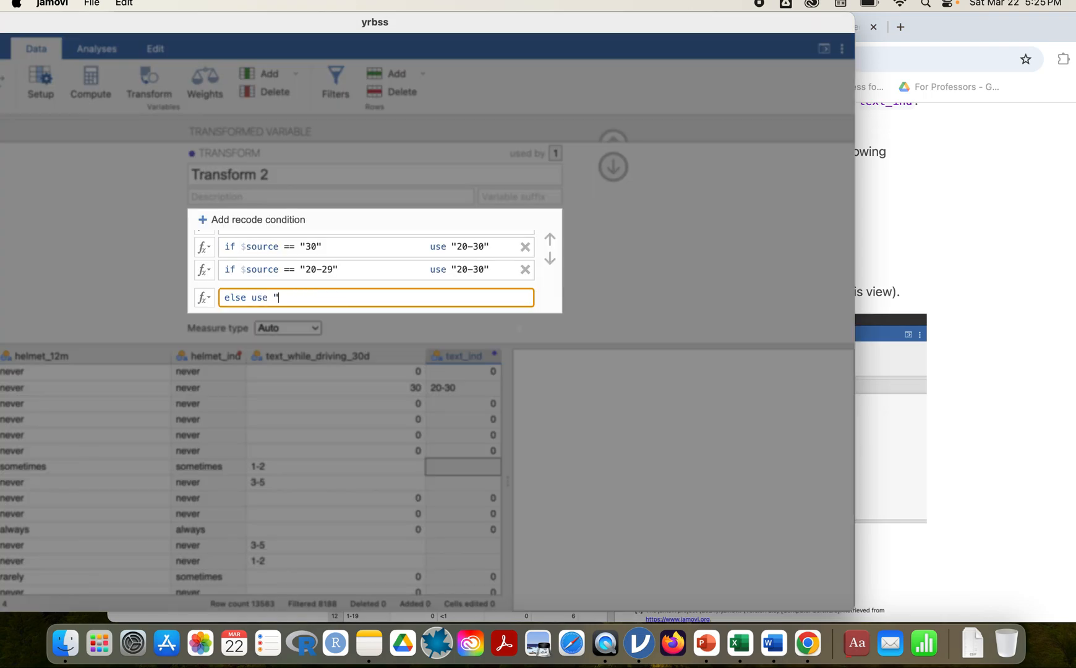
pyautogui.write('1-19')
pyautogui.click(896, 246)
pyautogui.click(53, 228)
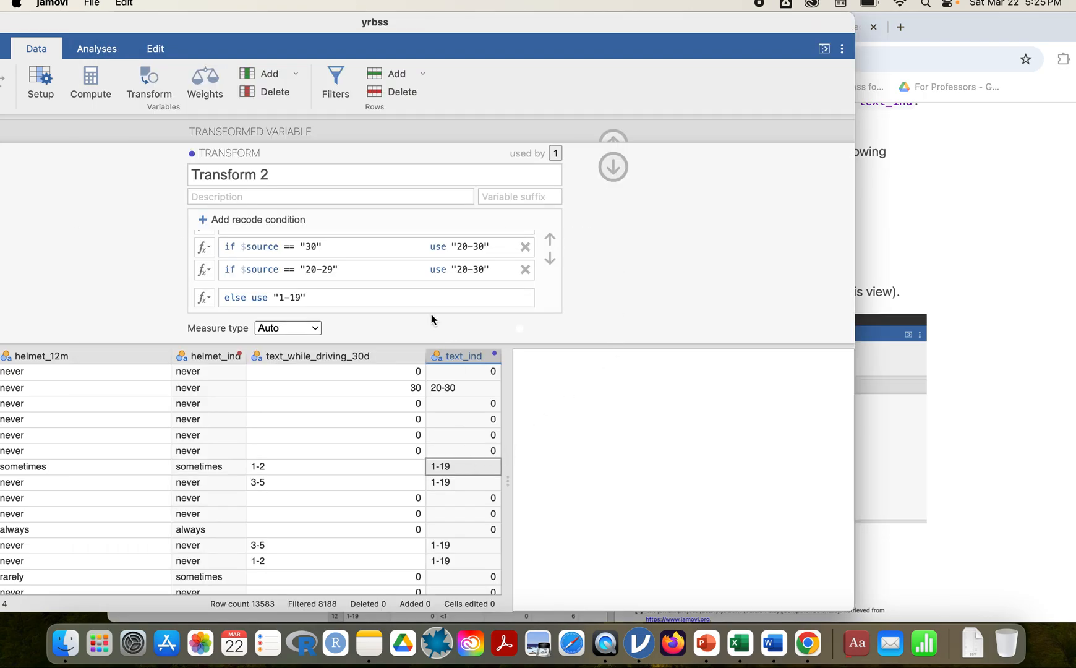
pyautogui.scroll(2, 421, 293)
pyautogui.scroll(-2, 421, 294)
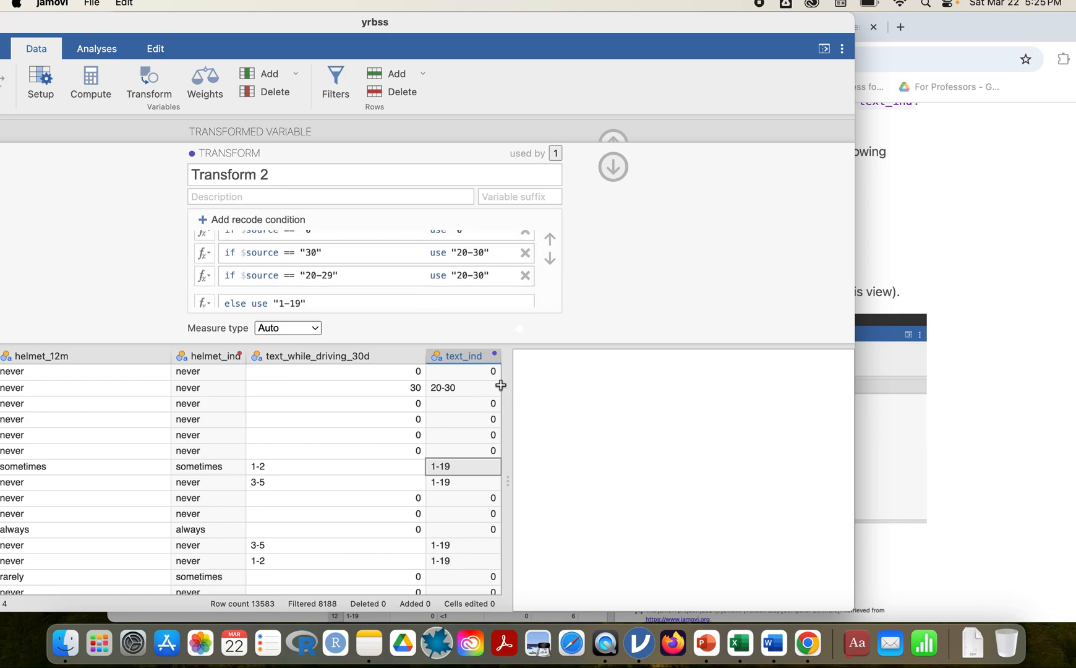
# Widen the text_ind column in the data grid beside text_while_driving_30d.
pyautogui.moveTo(501, 385); pyautogui.dragTo(531, 384)
pyautogui.scroll(-1, 324, 402)
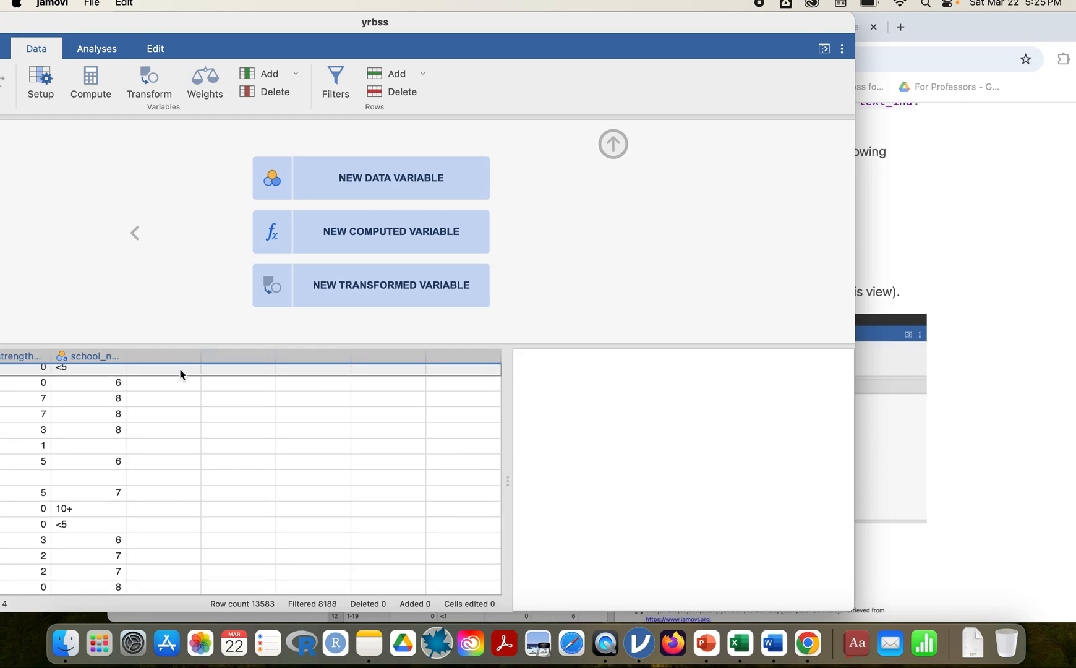
pyautogui.hscroll(-10, 180, 371)
pyautogui.hscroll(1, 182, 369)
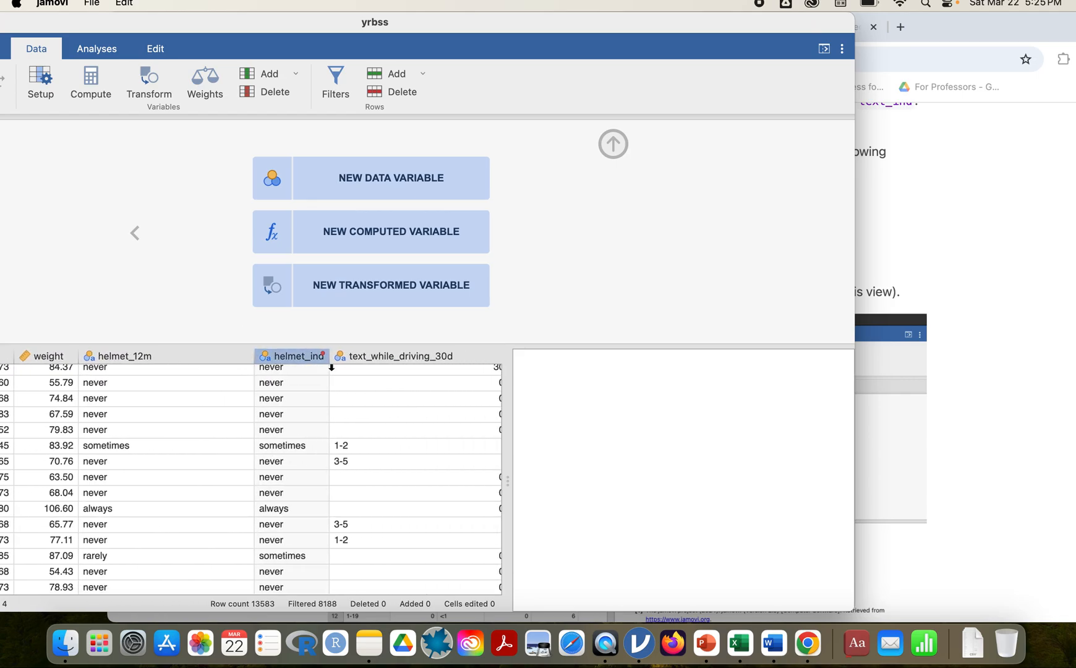
pyautogui.hscroll(3, 323, 366)
pyautogui.hscroll(5, 323, 367)
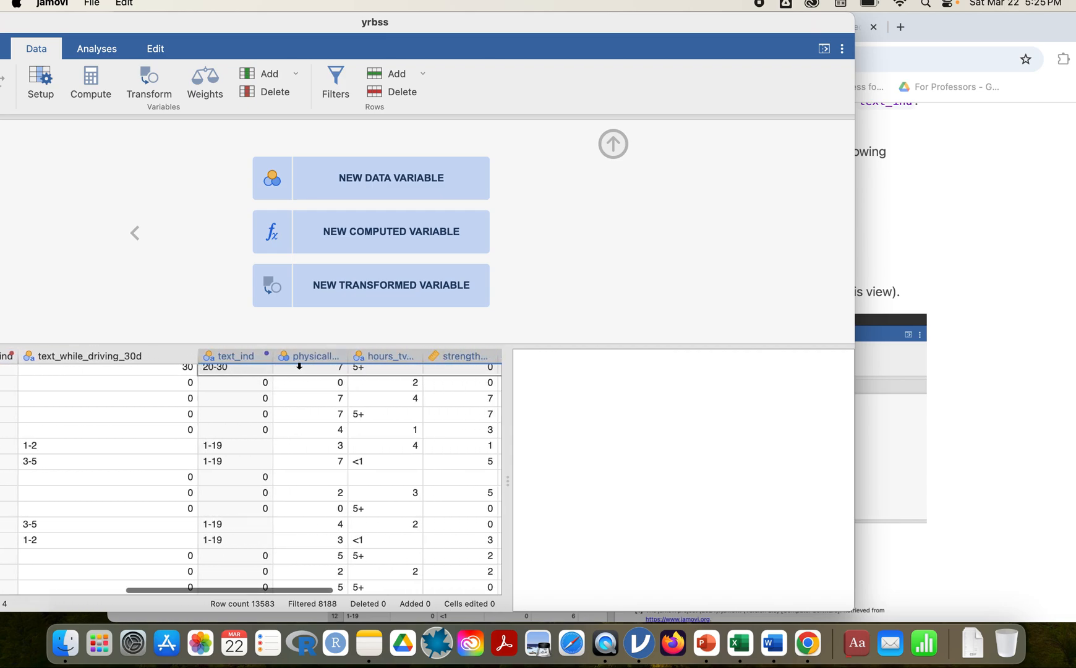
pyautogui.moveTo(274, 353); pyautogui.dragTo(386, 353)
pyautogui.scroll(1, 360, 440)
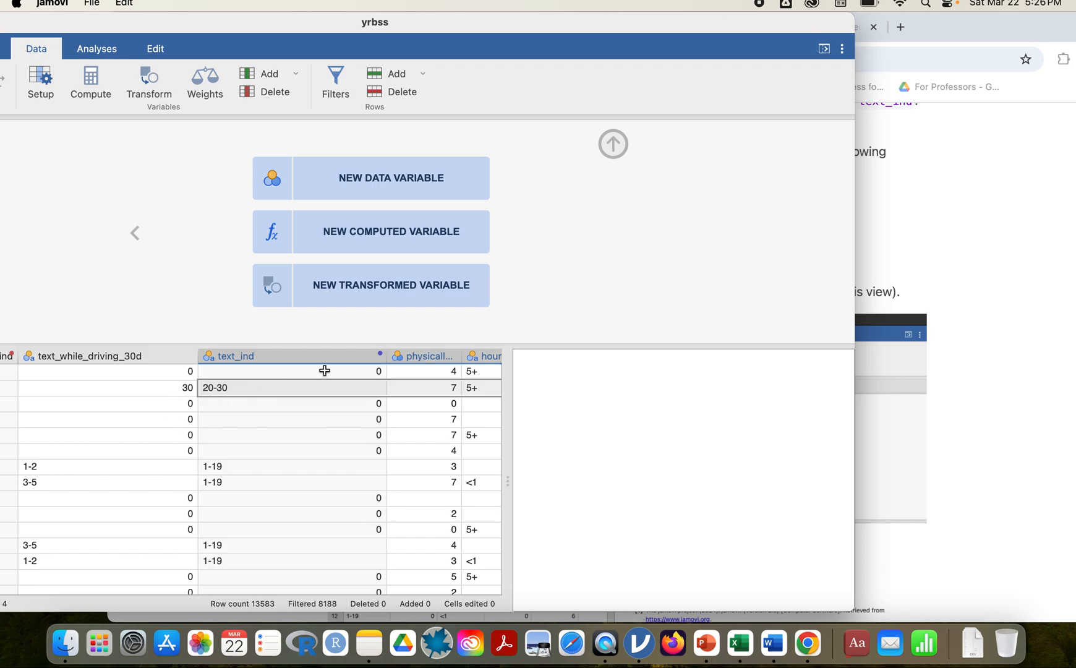
# Compare the text_ind values with text_while_driving_30d down the rows to verify the recoding.
pyautogui.scroll(-5, 337, 448)
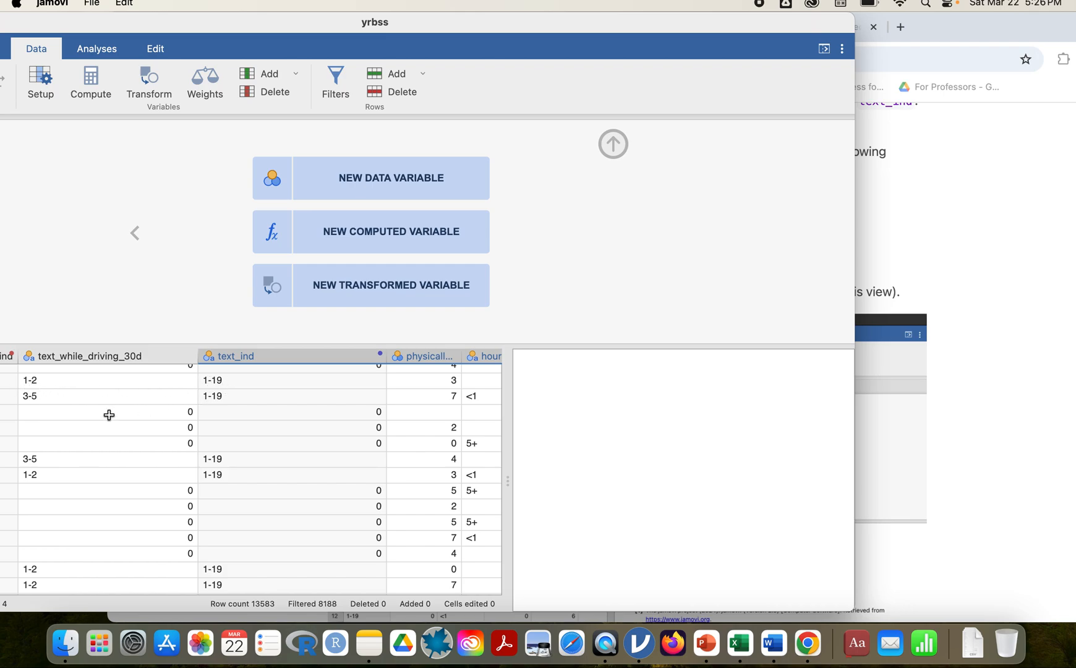
pyautogui.scroll(-3, 279, 406)
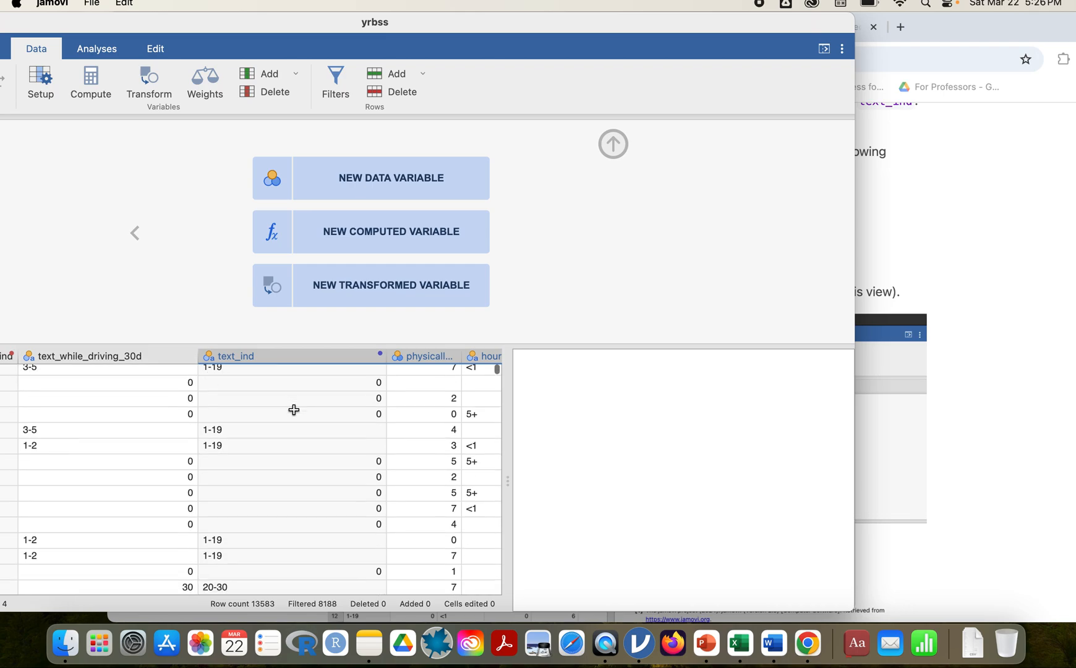
pyautogui.scroll(-2, 266, 464)
pyautogui.scroll(-3, 270, 473)
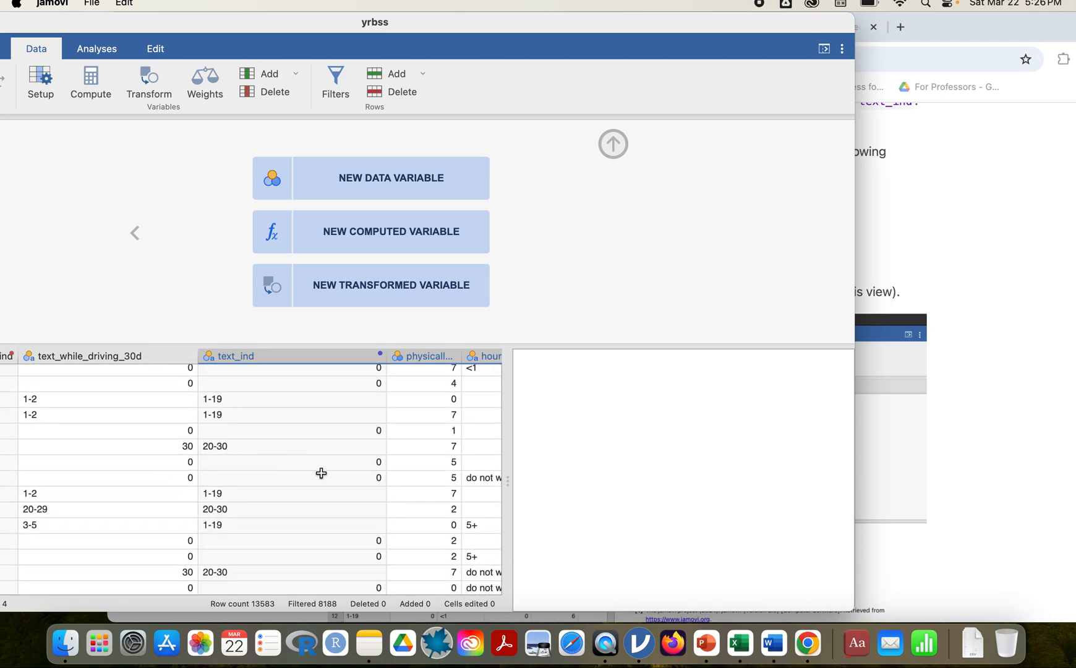
pyautogui.scroll(-2, 319, 473)
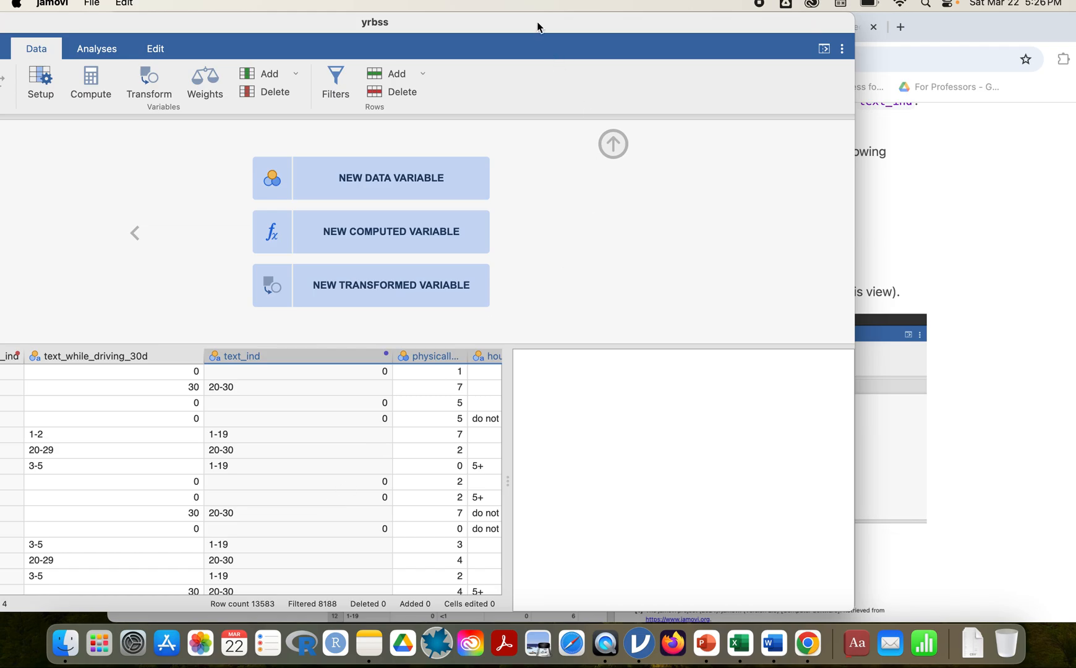
# Read the section on comparing texting distributions between helmet groups in Chrome, and bring the whole jamovi window back into view.
pyautogui.click(978, 236)
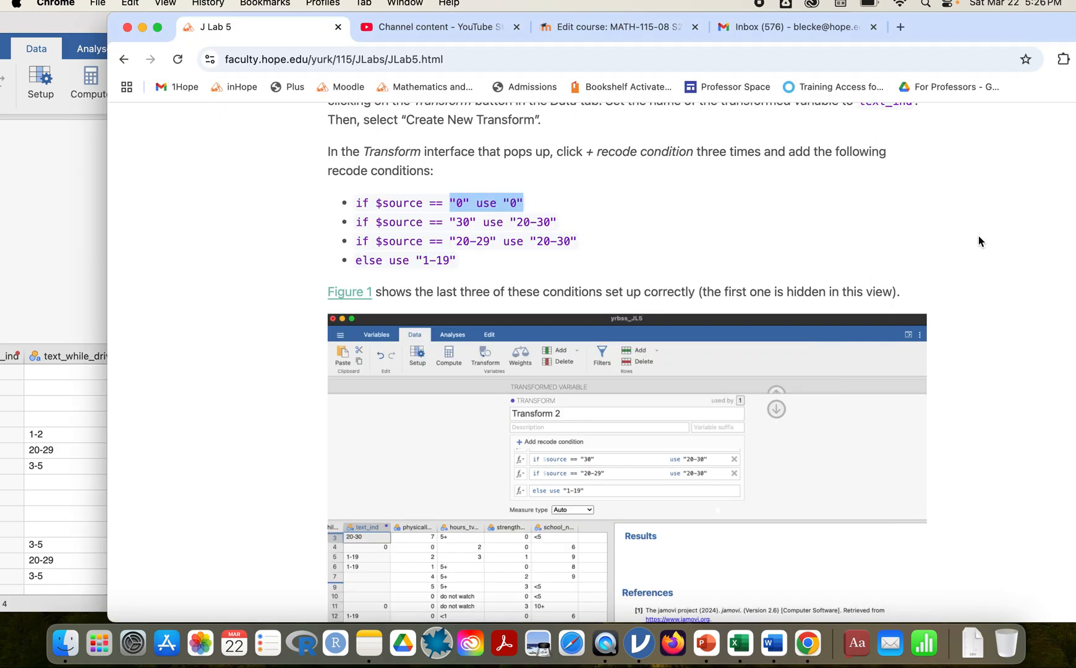
pyautogui.scroll(-10, 979, 240)
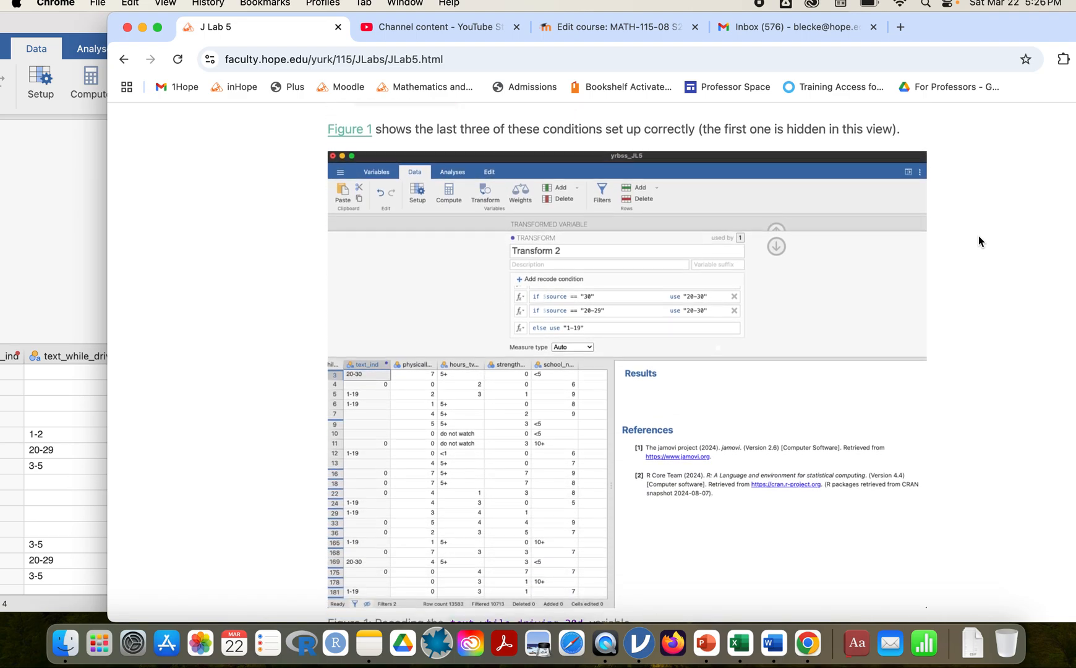
pyautogui.scroll(-15, 979, 238)
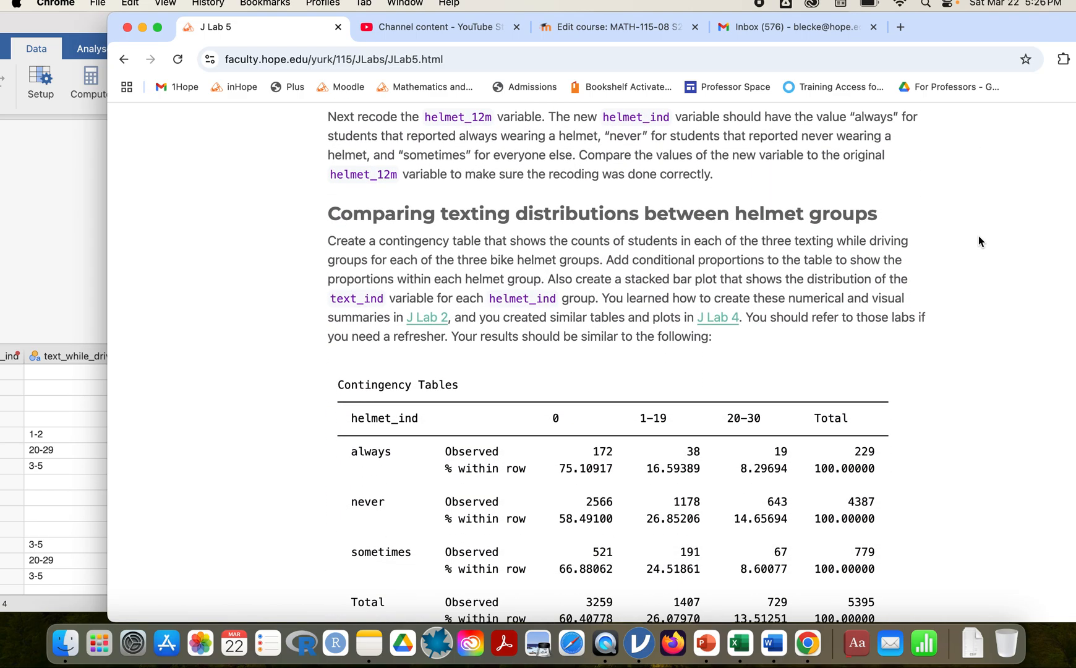
pyautogui.scroll(-1, 978, 236)
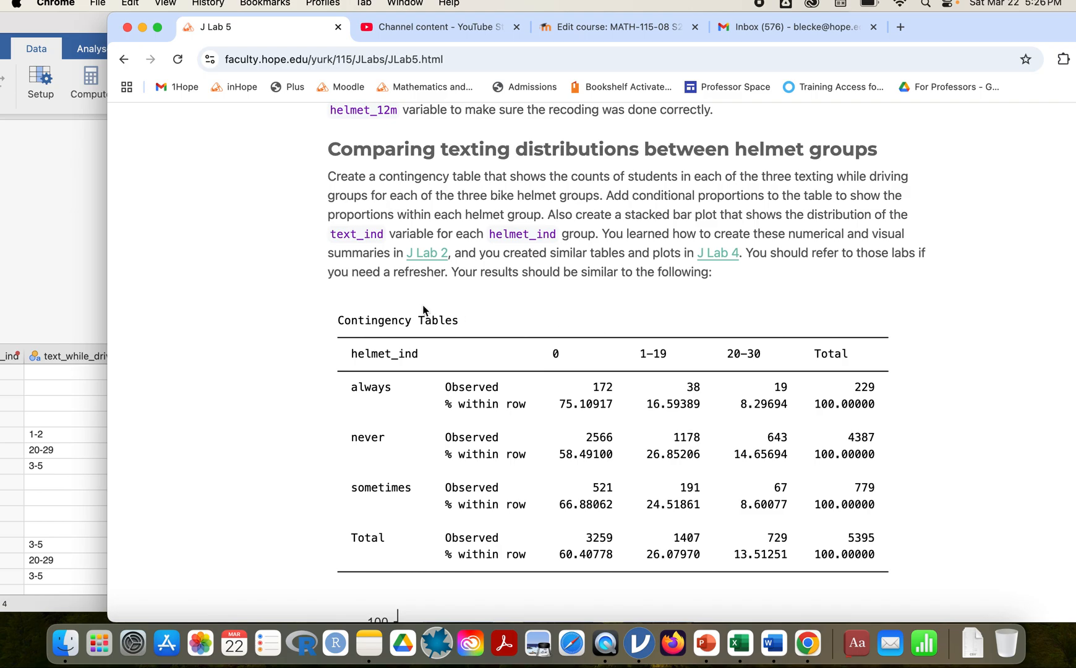
pyautogui.click(41, 246)
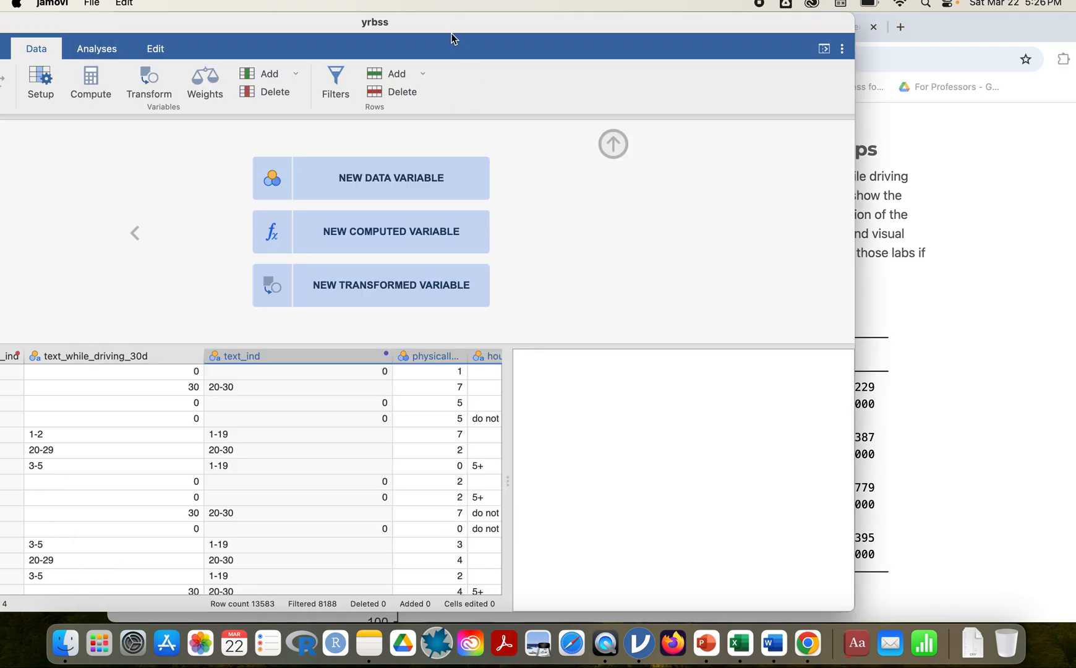
pyautogui.moveTo(447, 26); pyautogui.dragTo(607, 21)
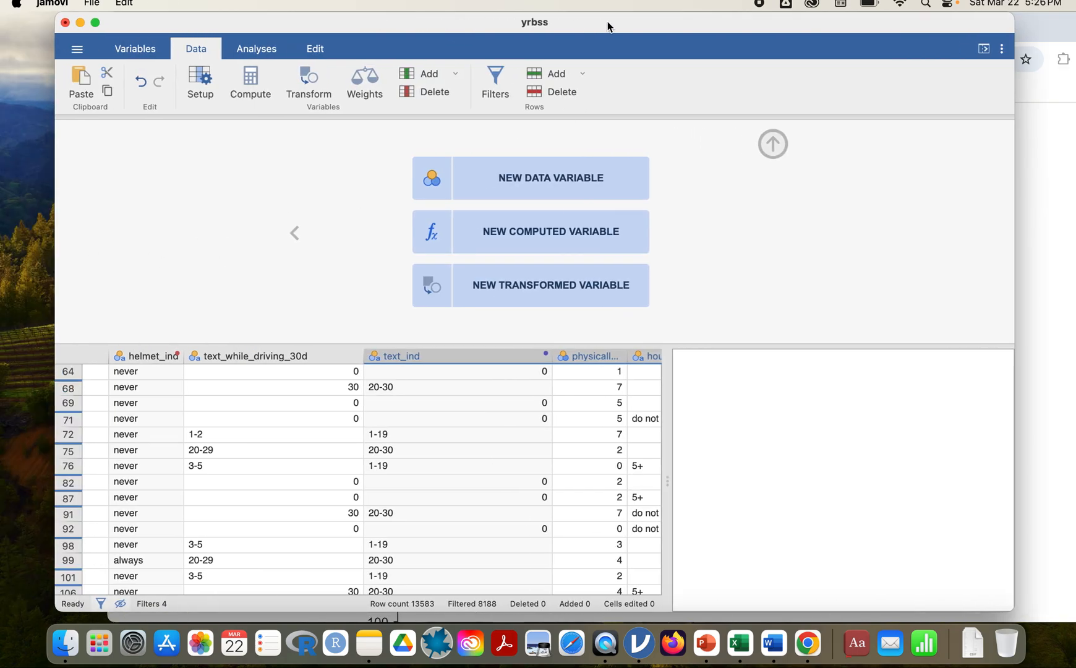